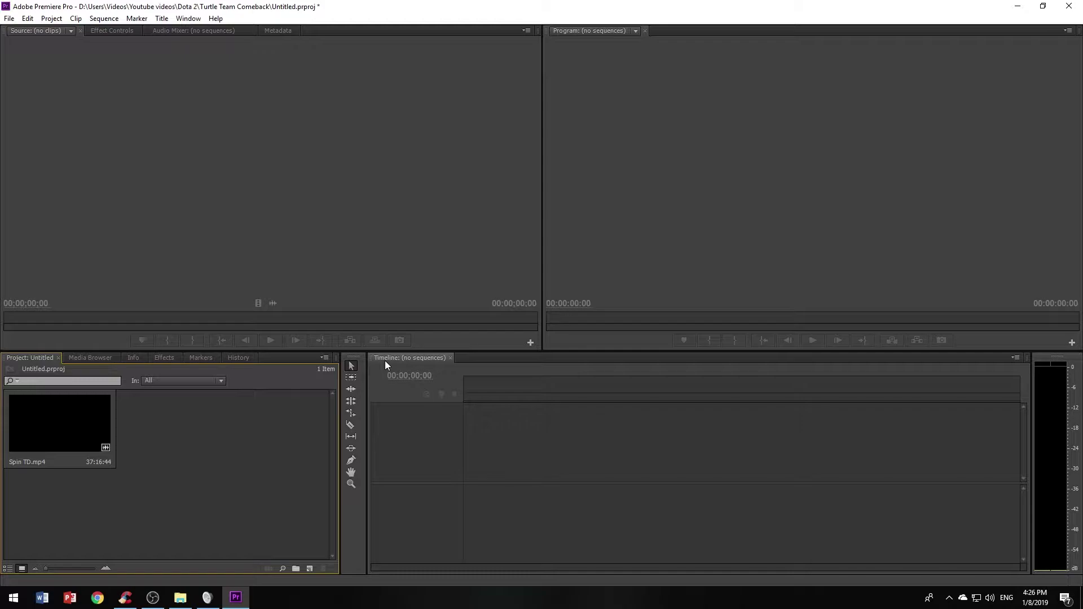
# Create a new sequence from the Spin TD.mp4 clip and select the clip on Video 1
pyautogui.rightClick(67, 417)
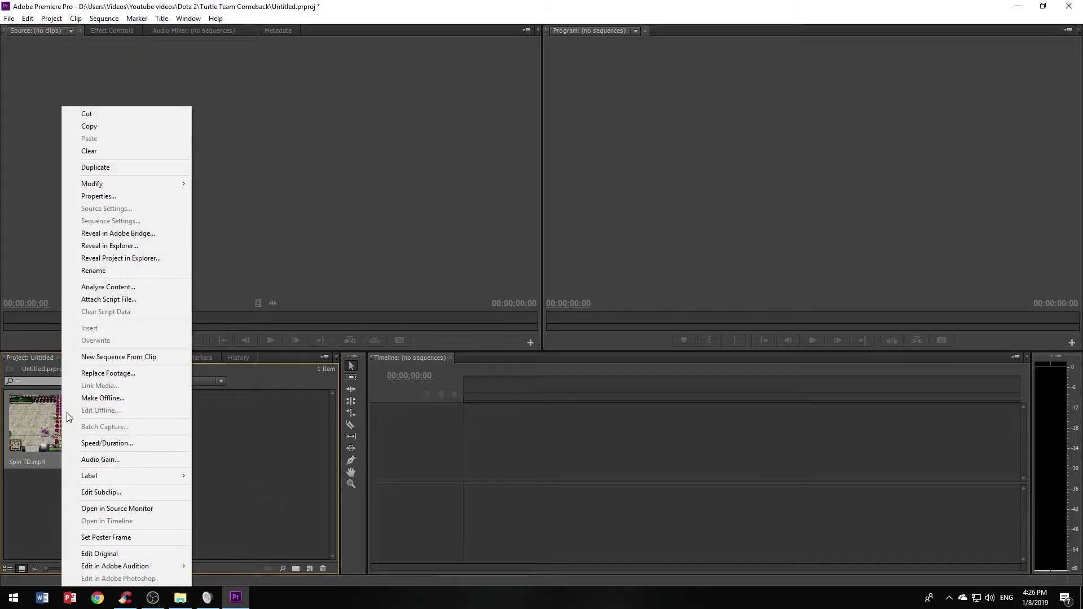
pyautogui.click(94, 357)
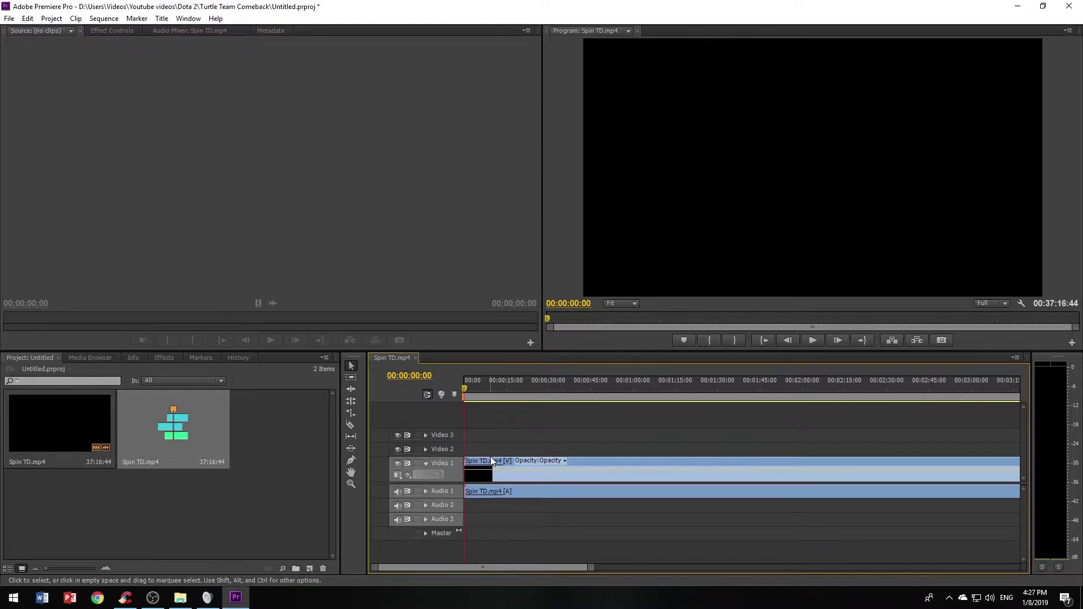
pyautogui.moveTo(491, 462); pyautogui.dragTo(458, 460)
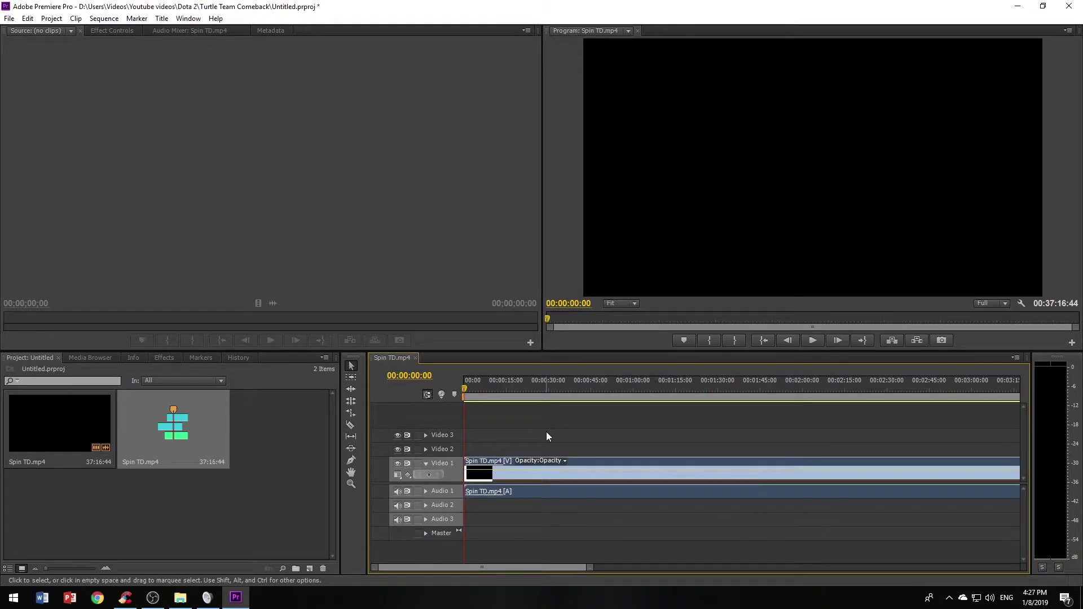
# Split the Spin TD.mp4 clip with the Razor tool at 00:00:42:12 and 00:01:01:36
pyautogui.press('c')
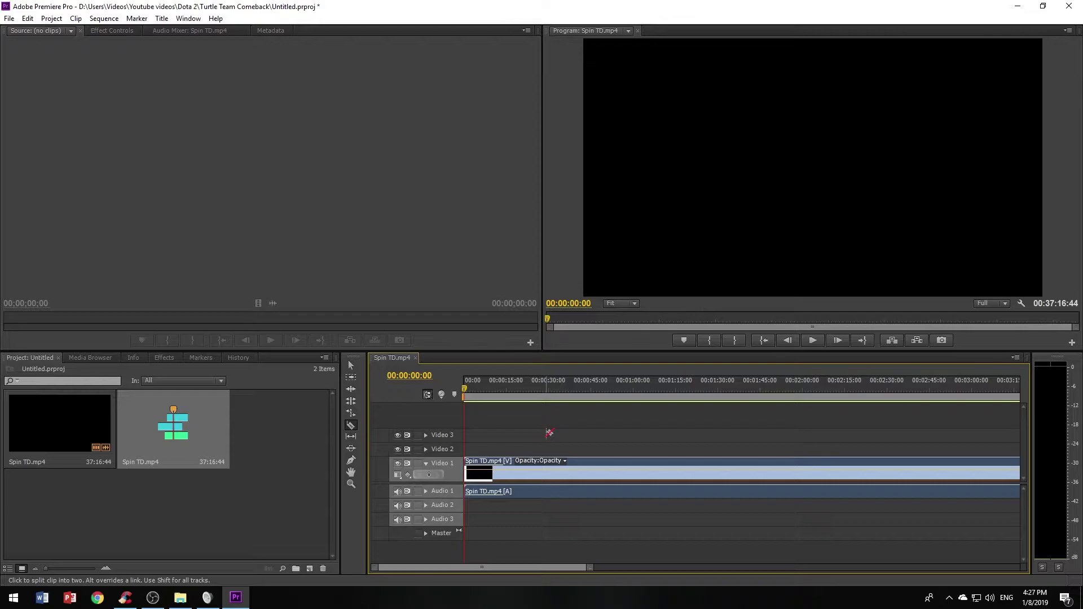
pyautogui.click(583, 390)
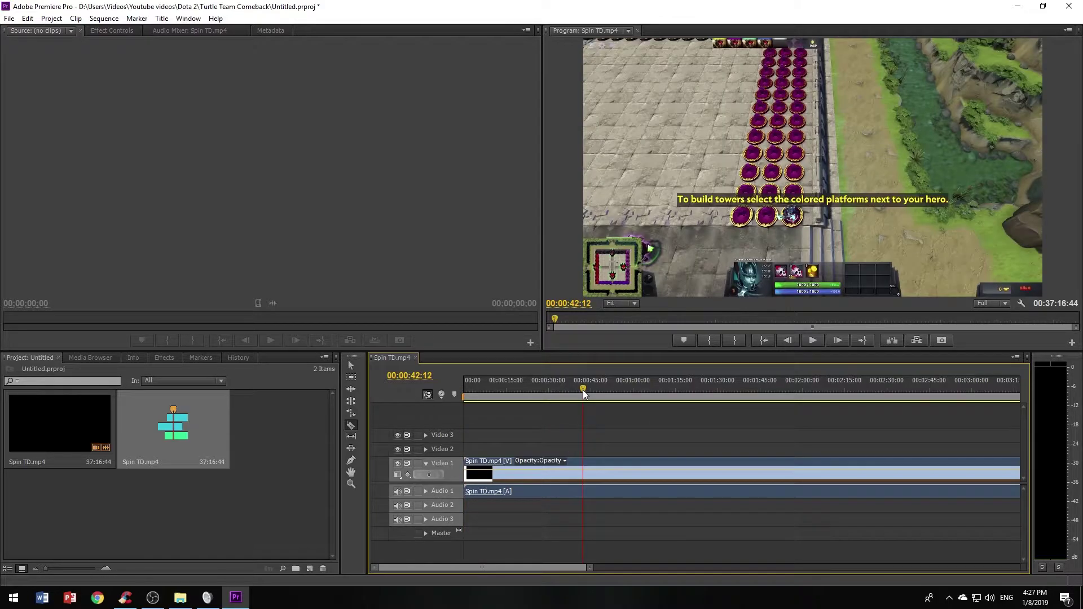
pyautogui.click(584, 462)
pyautogui.click(637, 389)
pyautogui.click(638, 462)
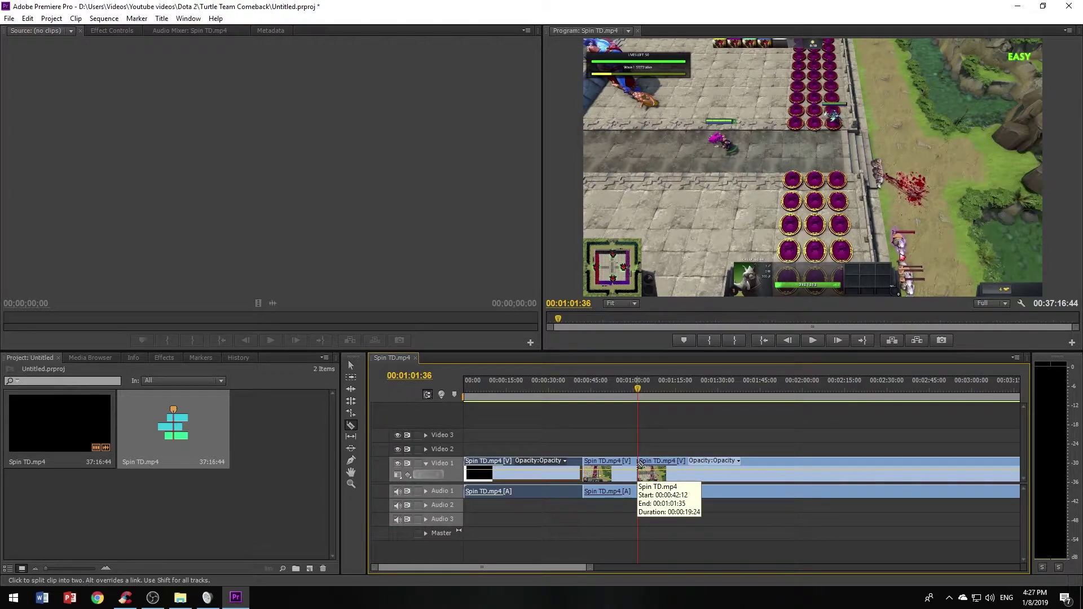
# Delete the clip section between the 00:00:42:12 and 00:01:01:36 cuts
pyautogui.press('v')
pyautogui.click(595, 464)
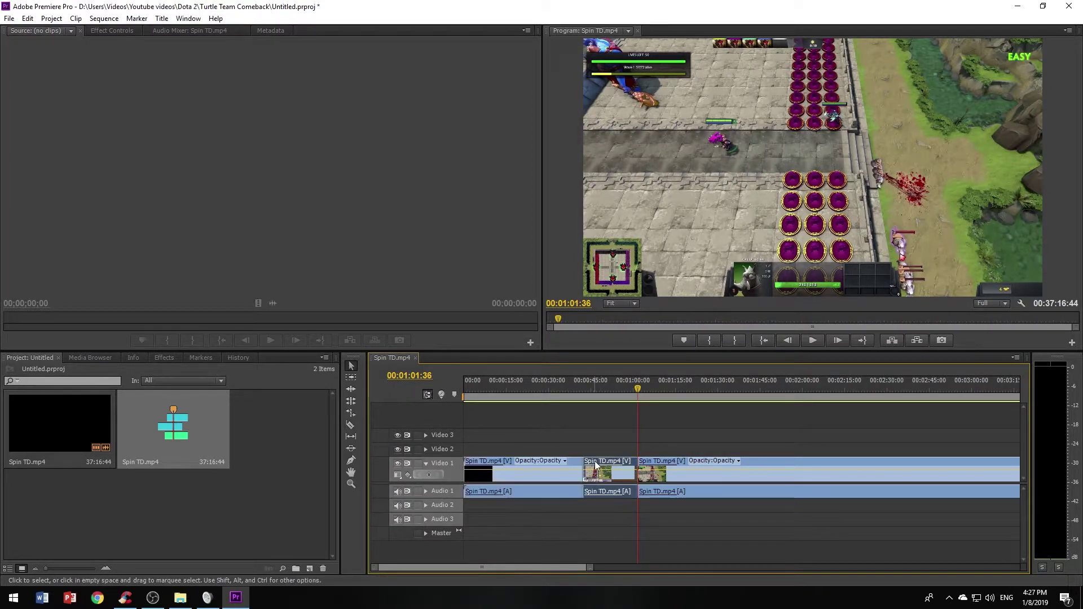
pyautogui.press('Delete')
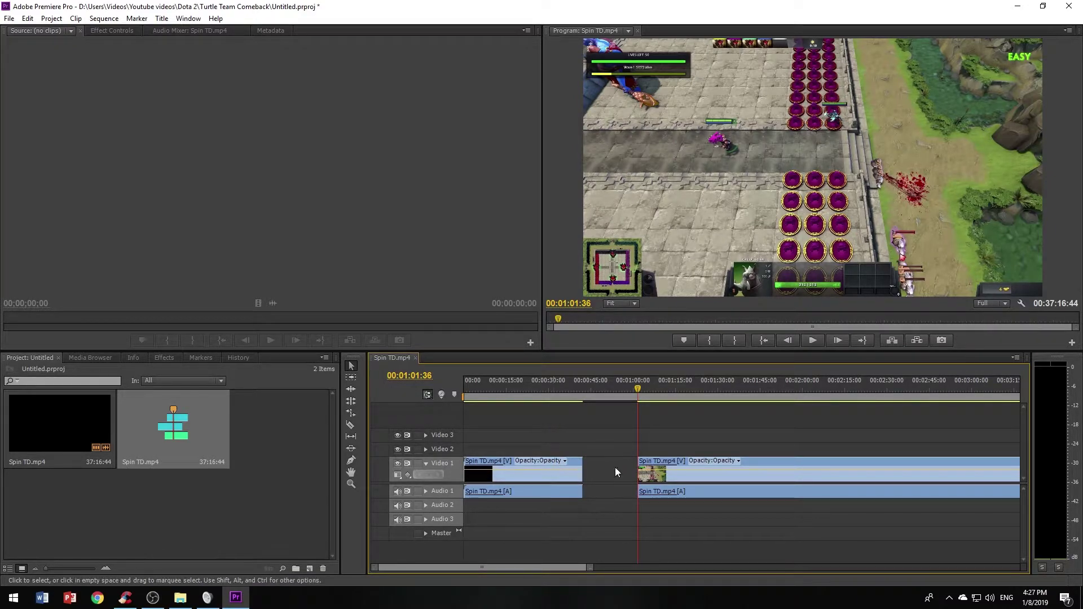
# Shift the remaining clip about 4 seconds along the track and close the gap before it with Ripple Delete
pyautogui.moveTo(662, 465)
pyautogui.mouseDown()
pyautogui.moveTo(625, 465)
pyautogui.moveTo(653, 460)
pyautogui.mouseUp()
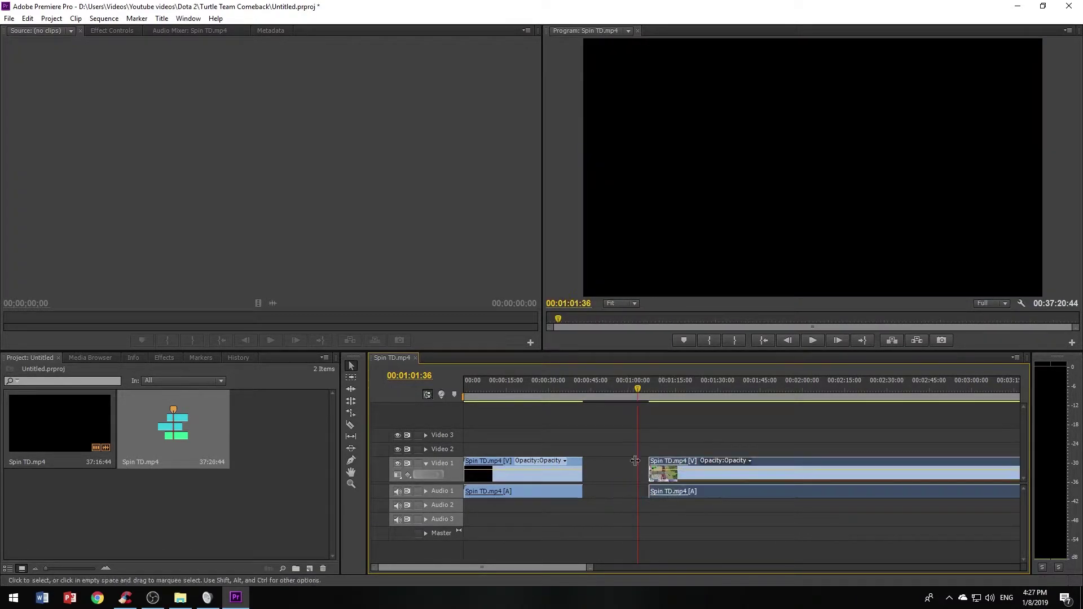
pyautogui.click(605, 471)
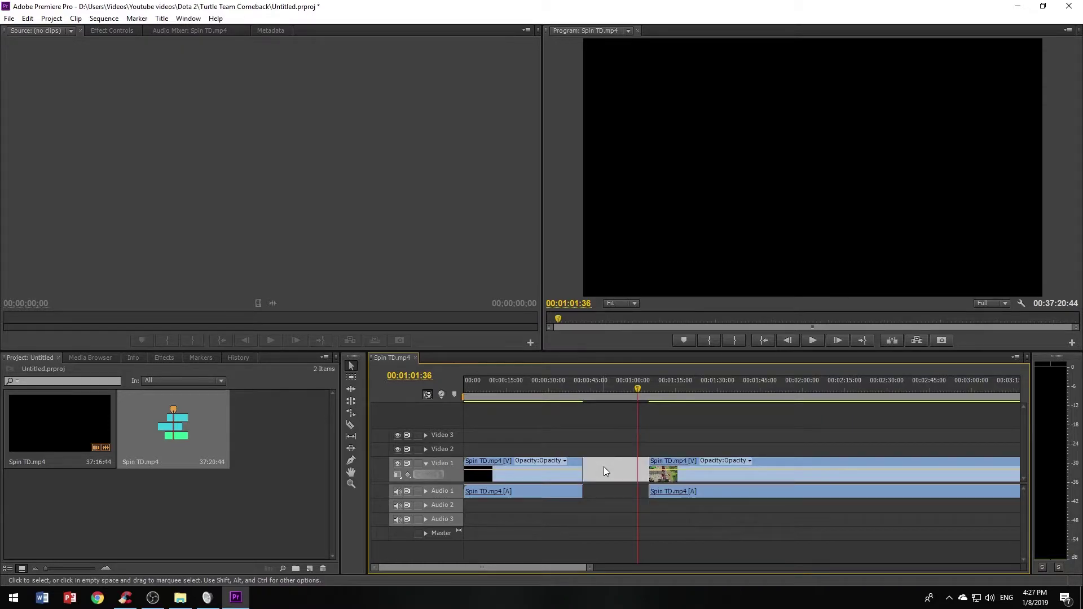
pyautogui.press('Delete')
pyautogui.moveTo(593, 466)
pyautogui.mouseDown()
pyautogui.moveTo(627, 462)
pyautogui.moveTo(597, 466)
pyautogui.mouseUp()
pyautogui.rightClick(613, 468)
pyautogui.click(622, 475)
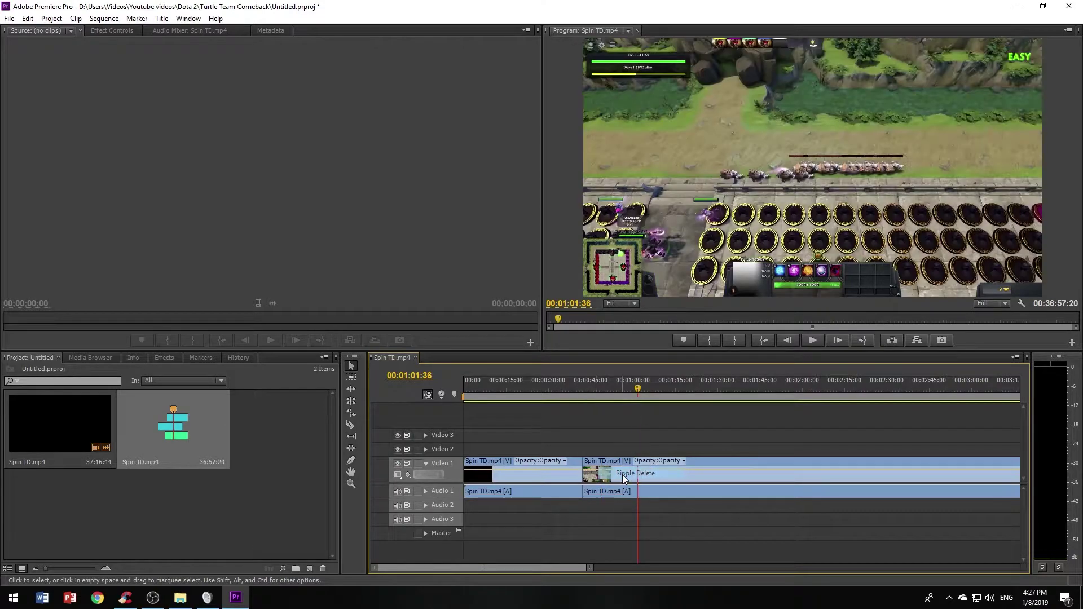
# Razor the second clip into four pieces at about 58 seconds, 1 minute 21 seconds and 1 minute 41 seconds
pyautogui.click(350, 425)
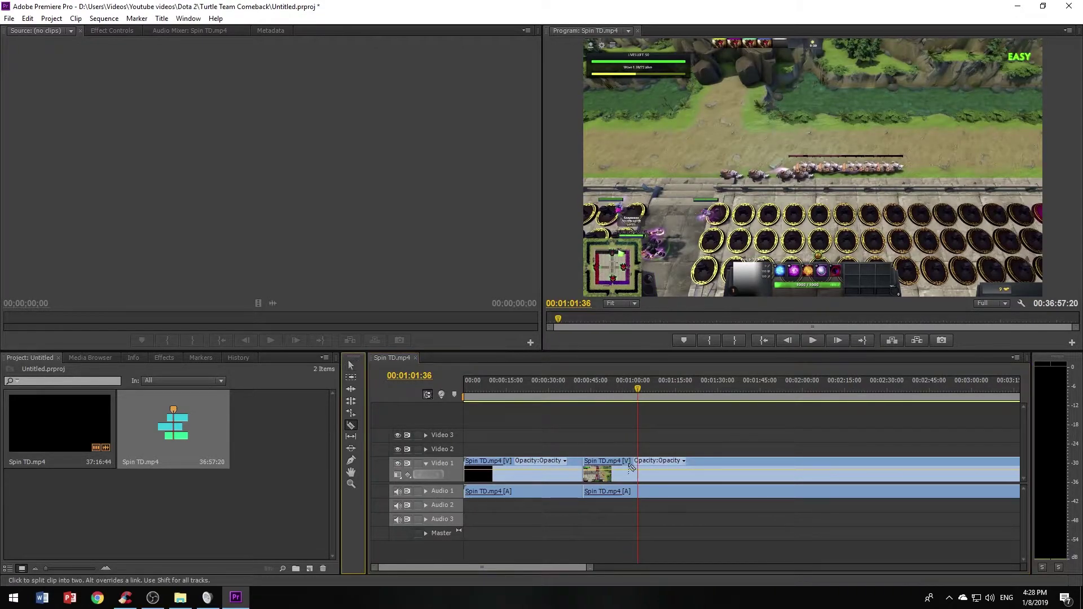
pyautogui.click(627, 468)
pyautogui.click(692, 468)
pyautogui.click(749, 468)
pyautogui.click(351, 367)
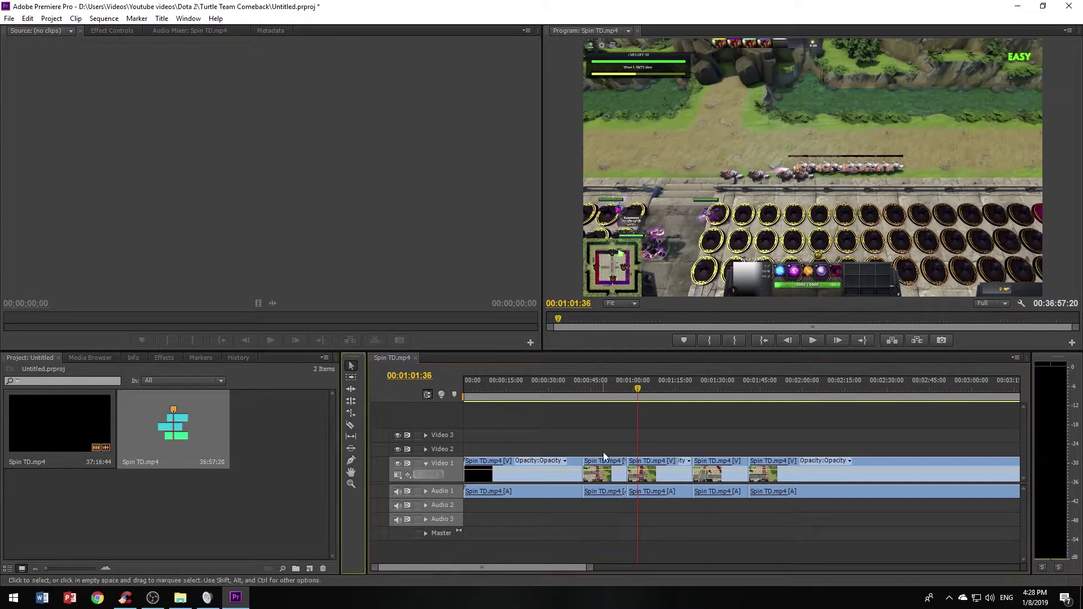
pyautogui.click(518, 438)
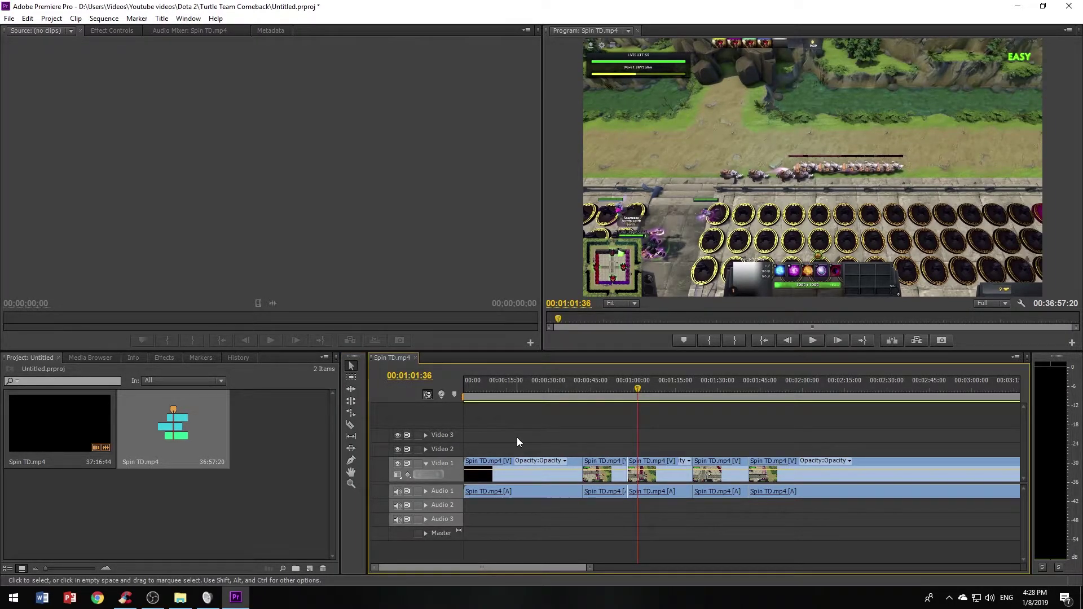
# Select all clips on the track from the first one onward with the Track Select tool and keep them at the sequence start
pyautogui.press('a')
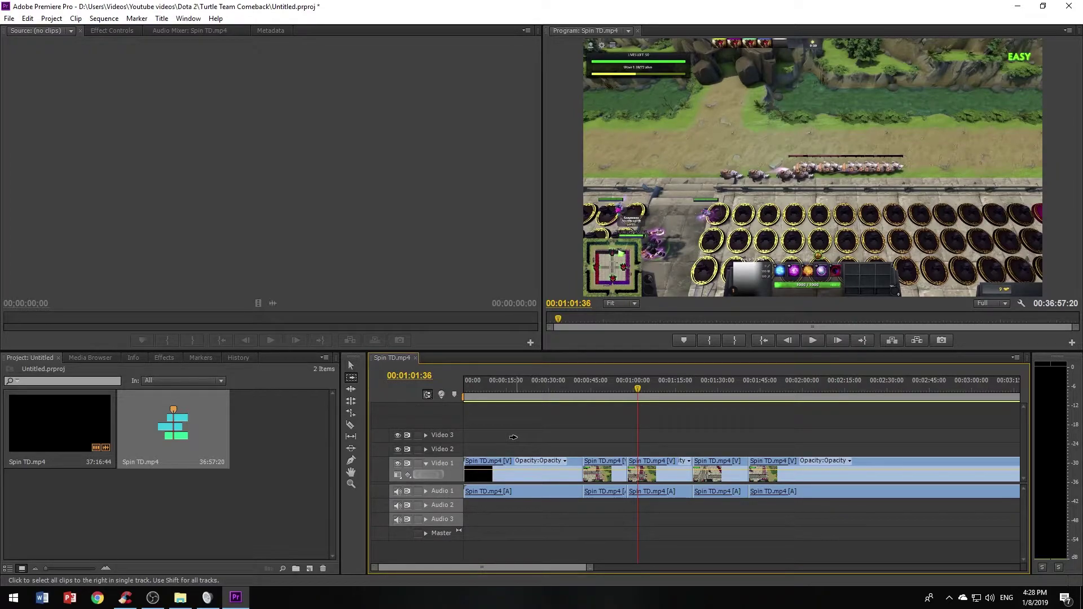
pyautogui.click(535, 462)
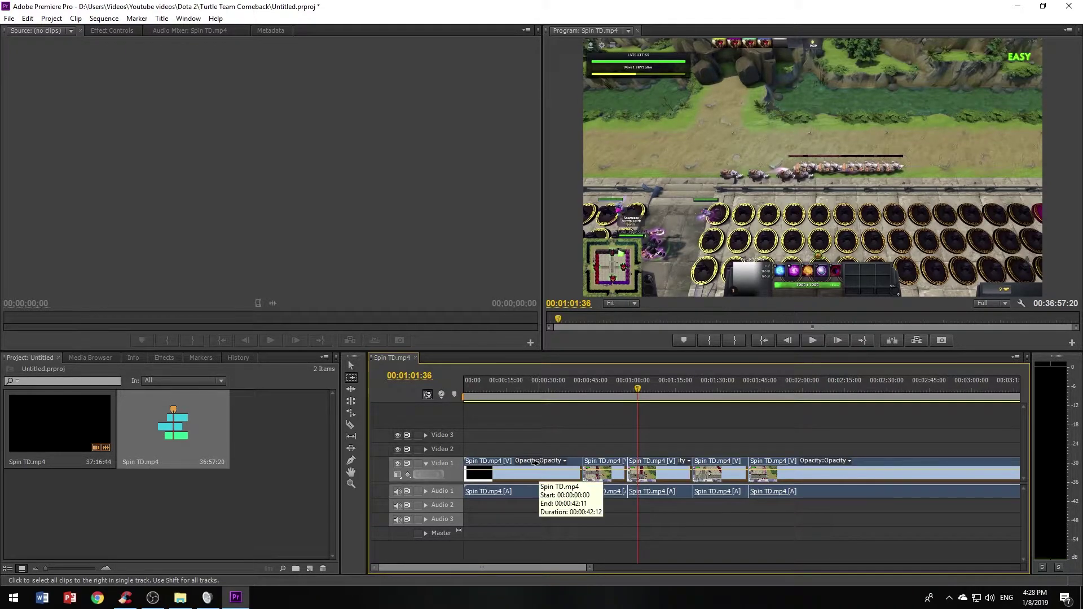
pyautogui.press('v')
pyautogui.moveTo(490, 461); pyautogui.dragTo(469, 463)
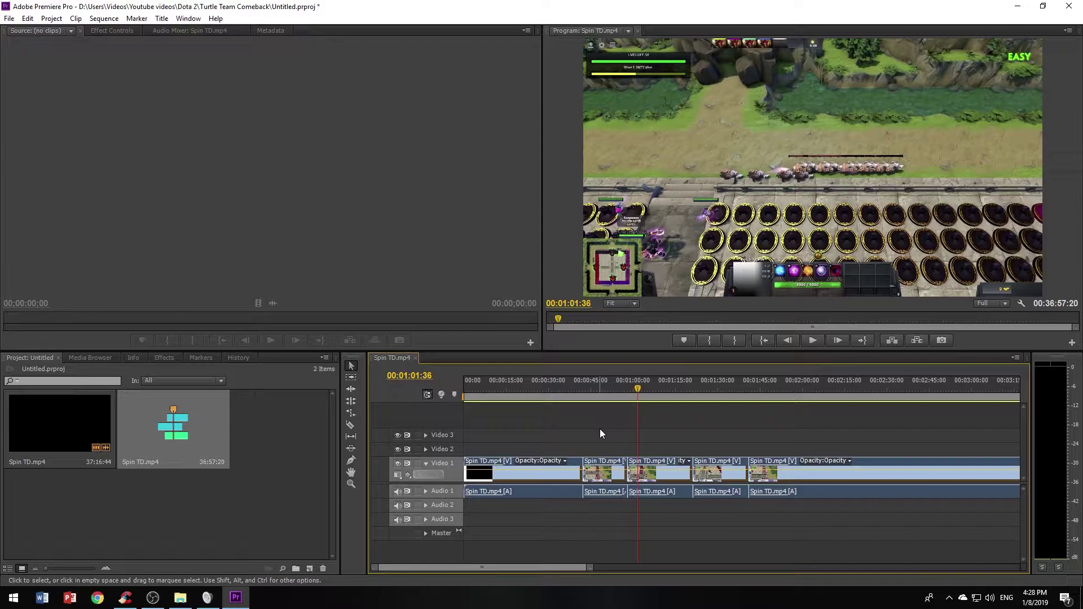
# Select the first three clips together and move their video from Video 1 up to Video 3
pyautogui.moveTo(543, 419); pyautogui.dragTo(661, 547)
pyautogui.click(564, 461)
pyautogui.moveTo(495, 460); pyautogui.dragTo(498, 432)
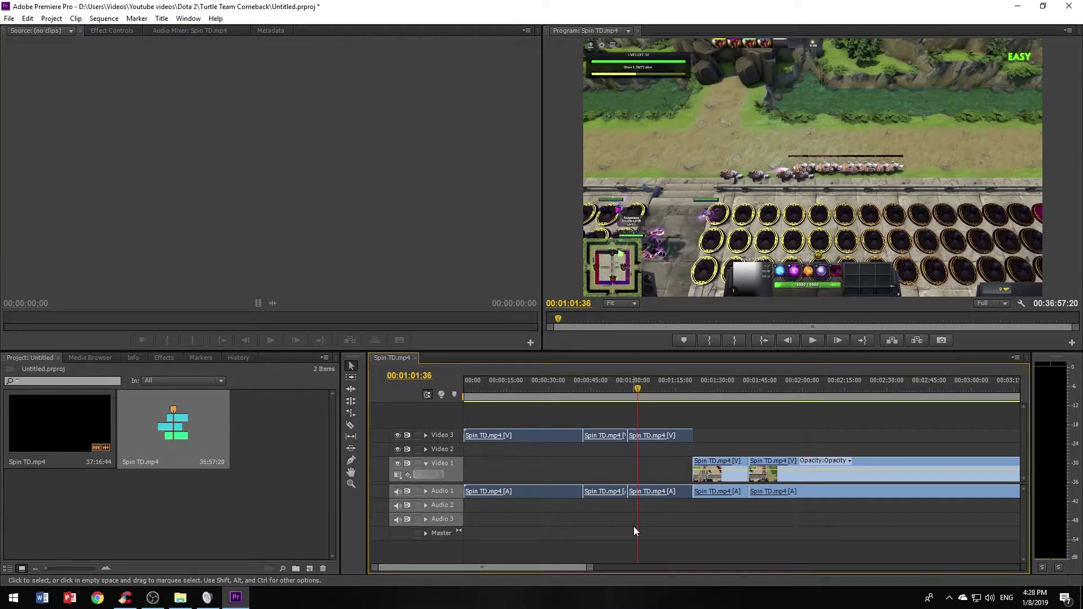
# Ripple-trim about 8 seconds off the start of the second Video 3 clip, and roll its start edit back to about 29 seconds
pyautogui.press('b')
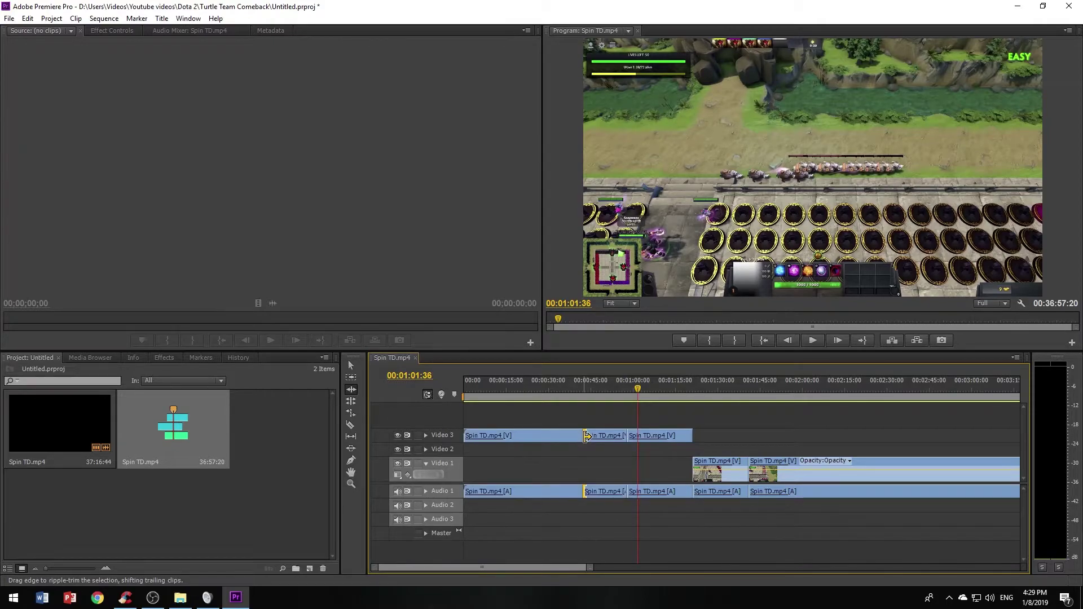
pyautogui.moveTo(587, 436); pyautogui.dragTo(611, 441)
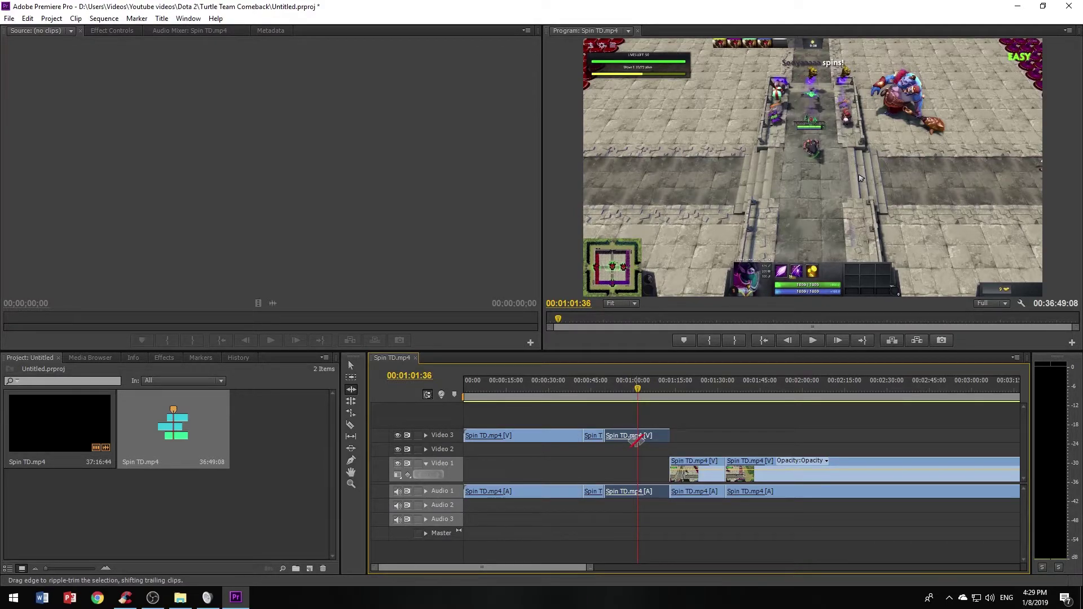
pyautogui.press('n')
pyautogui.moveTo(585, 443); pyautogui.dragTo(546, 438)
# Cut out the Video 3 section from about 21 to 29 seconds and extend the following clip's start back to fill the gap
pyautogui.press('c')
pyautogui.click(524, 436)
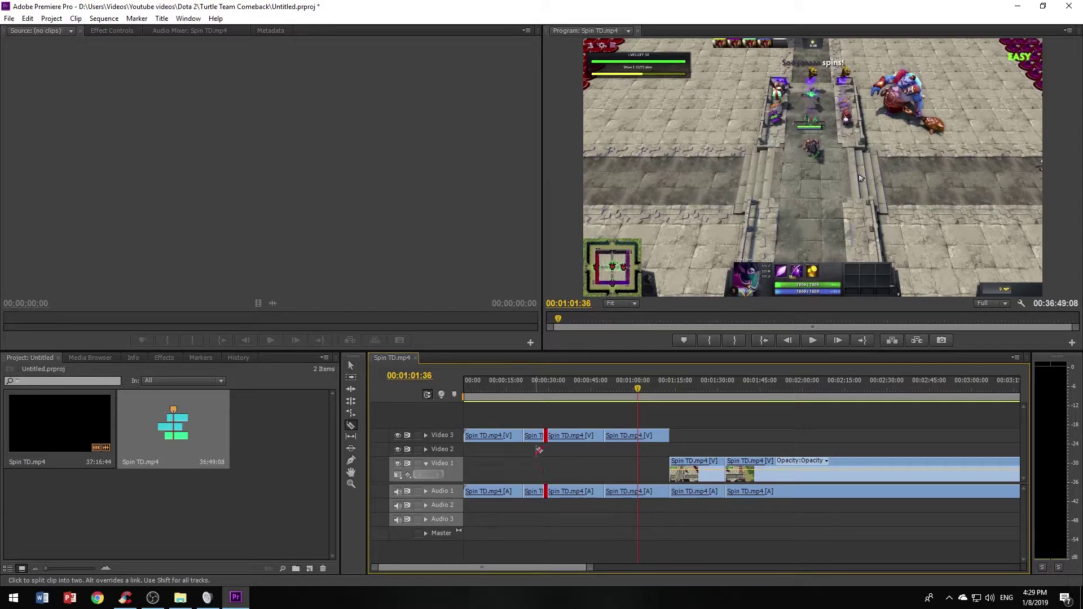
pyautogui.press('v')
pyautogui.click(532, 438)
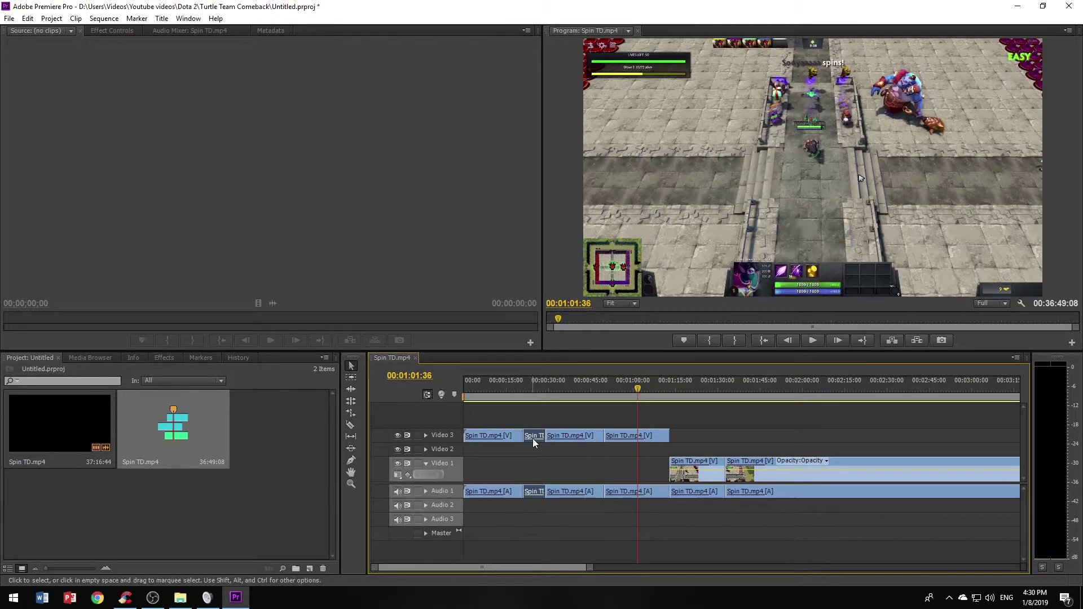
pyautogui.press('Delete')
pyautogui.moveTo(541, 438); pyautogui.dragTo(522, 439)
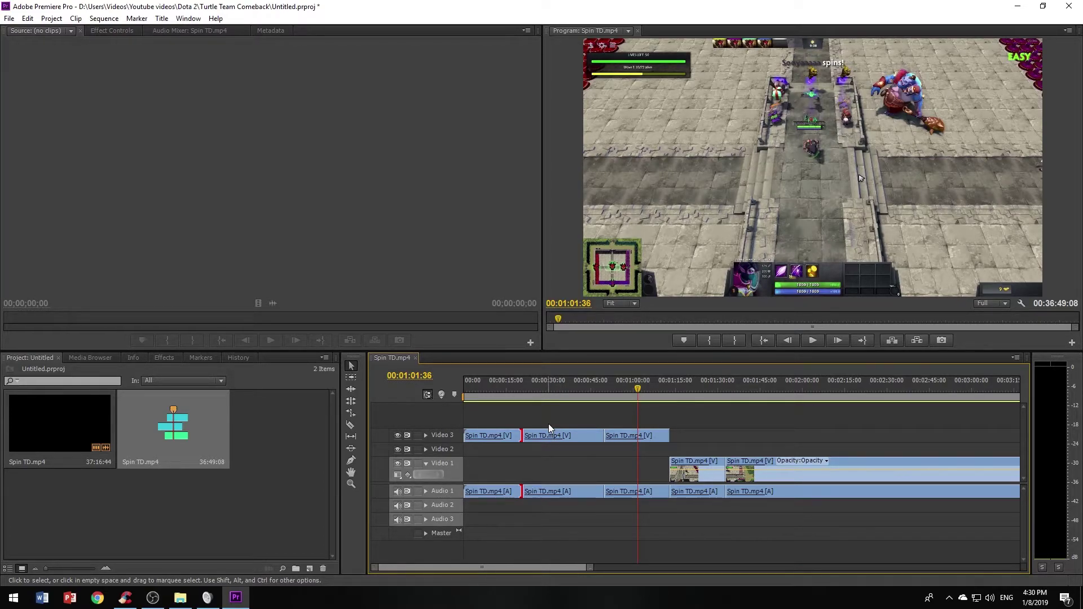
# Play the second Video 3 clip, speed it up with Rate Stretch to end at about 00:00:37:54, and replay it from 00:00:29:00
pyautogui.click(563, 388)
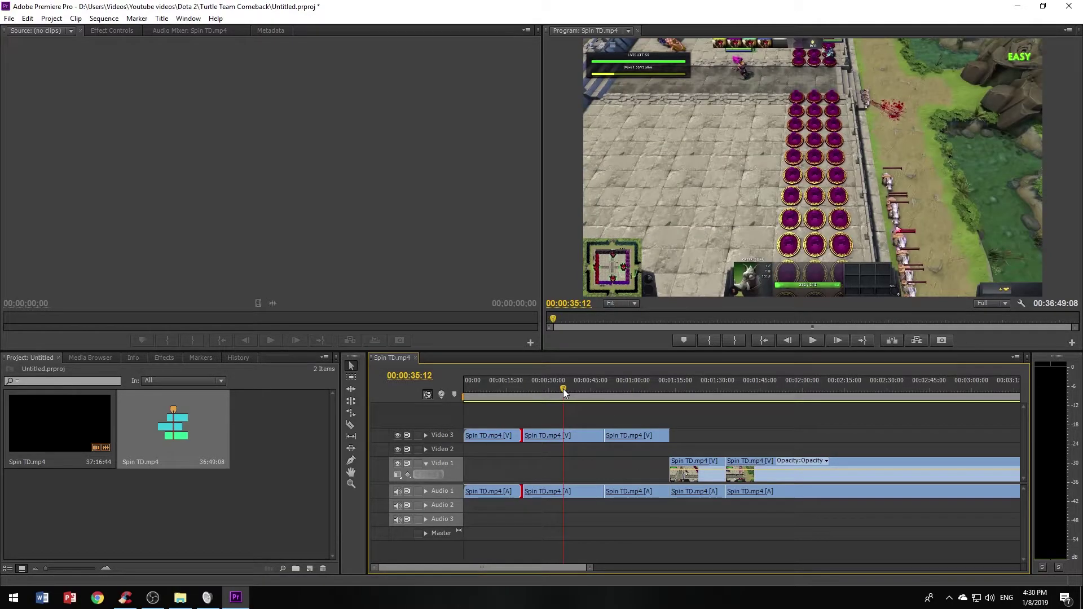
pyautogui.click(591, 434)
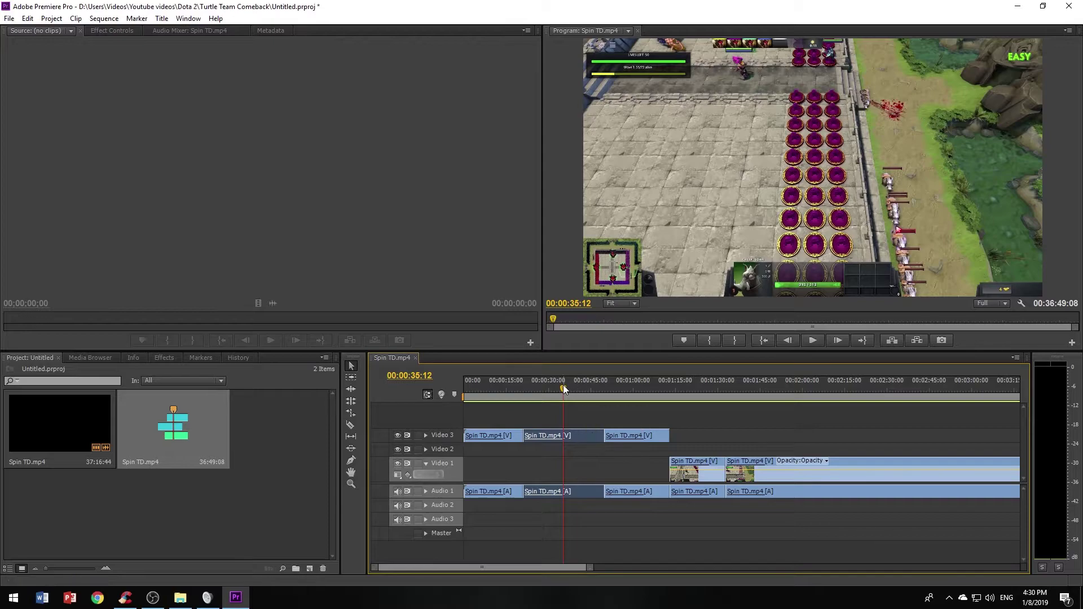
pyautogui.press('space')
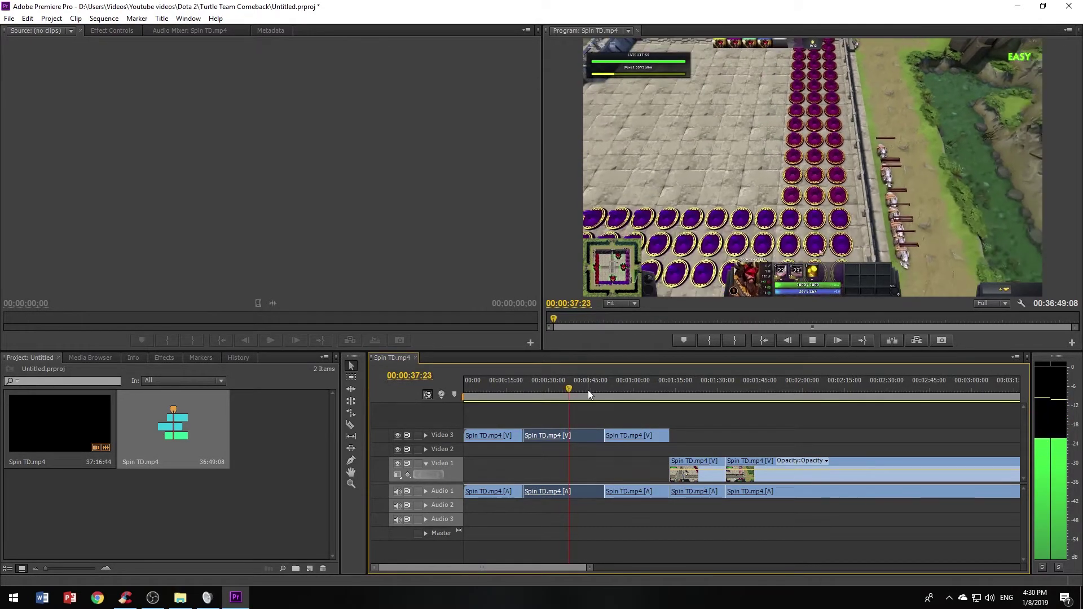
pyautogui.press('space')
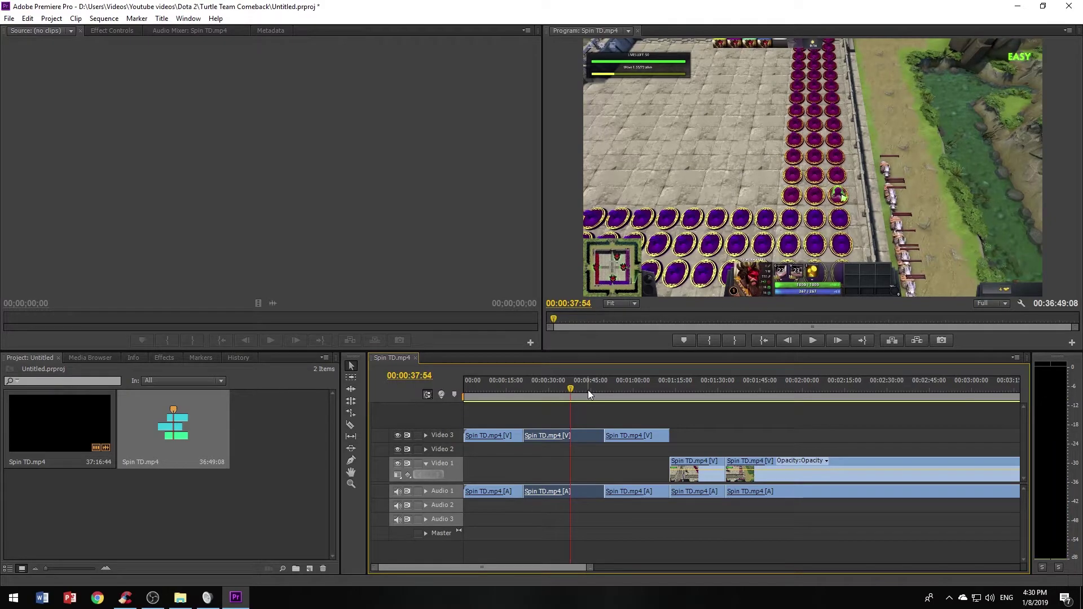
pyautogui.click(351, 413)
pyautogui.moveTo(599, 436); pyautogui.dragTo(571, 437)
pyautogui.click(549, 388)
pyautogui.moveTo(550, 387); pyautogui.dragTo(546, 386)
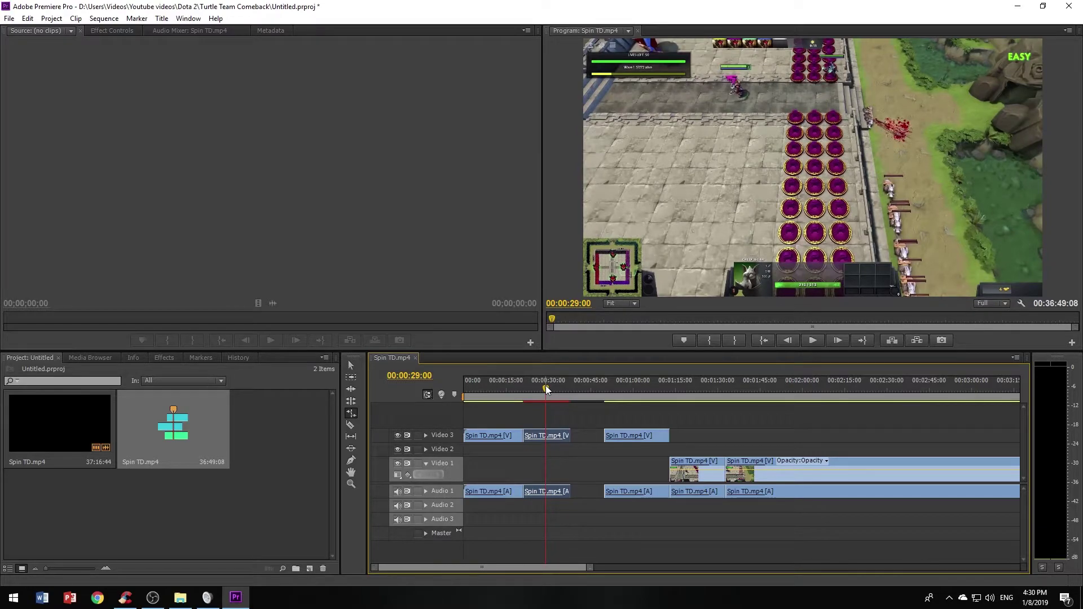
pyautogui.press('space')
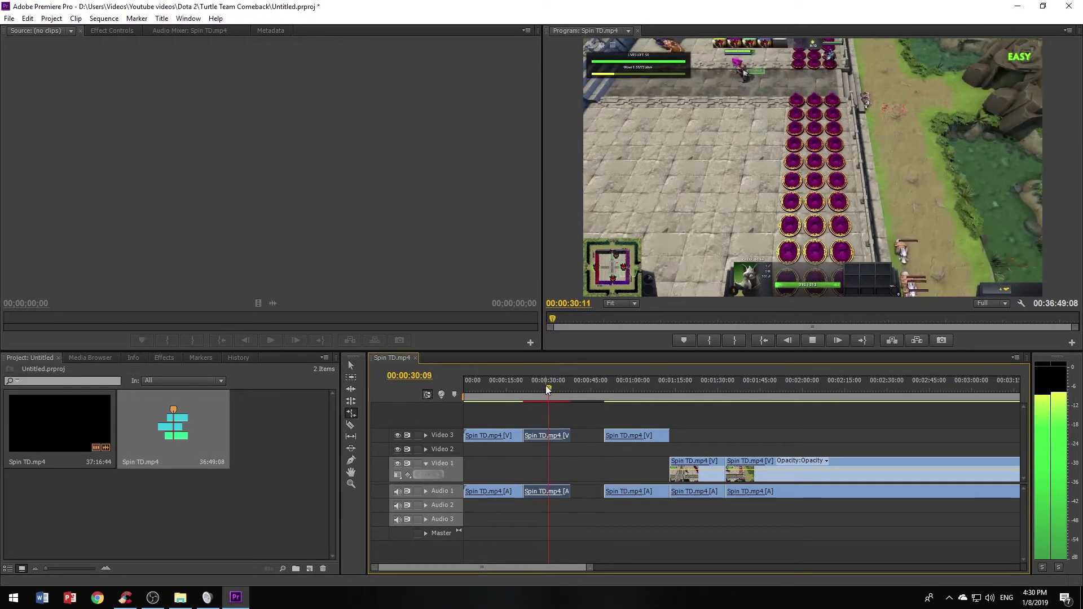
pyautogui.press('space')
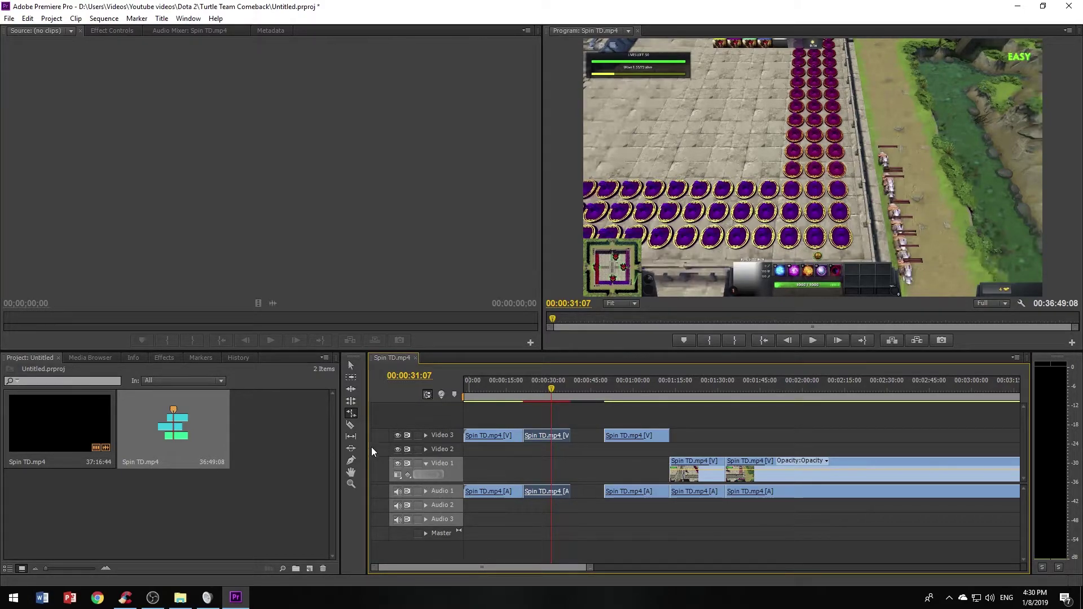
# Slip the second Video 3 clip's content by -00:00:17:12 and play the sequence from about 21 seconds
pyautogui.click(351, 438)
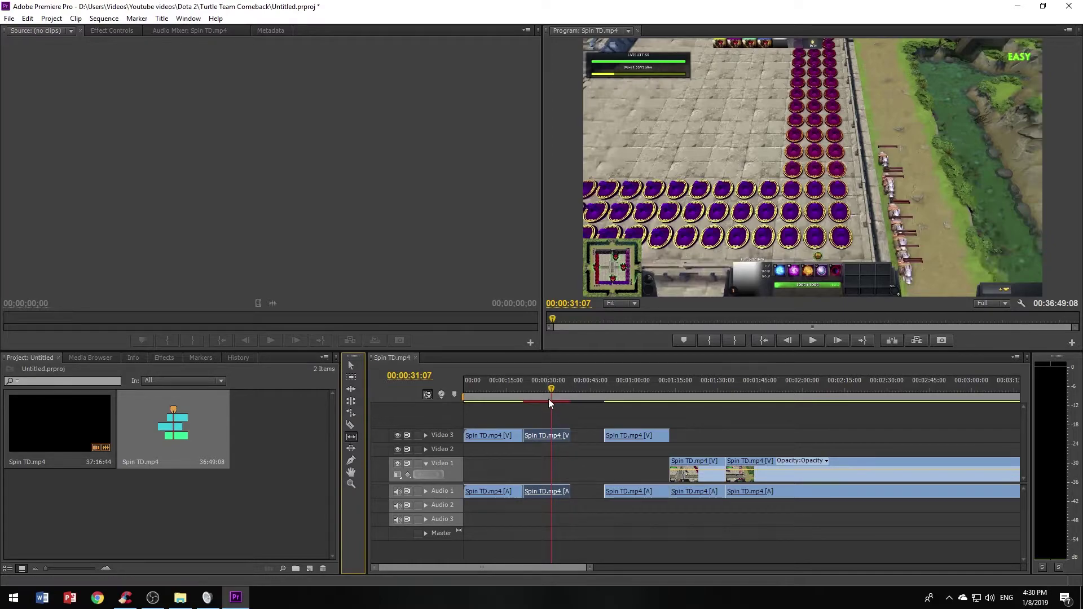
pyautogui.moveTo(551, 393)
pyautogui.mouseDown()
pyautogui.moveTo(520, 392)
pyautogui.moveTo(538, 390)
pyautogui.mouseUp()
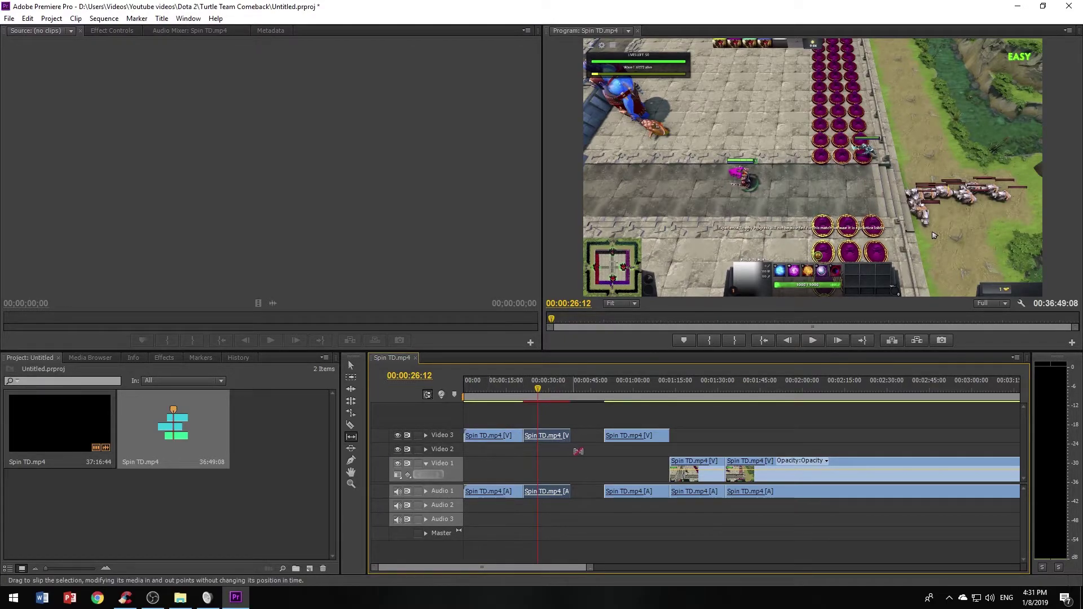
pyautogui.moveTo(559, 435); pyautogui.dragTo(512, 439)
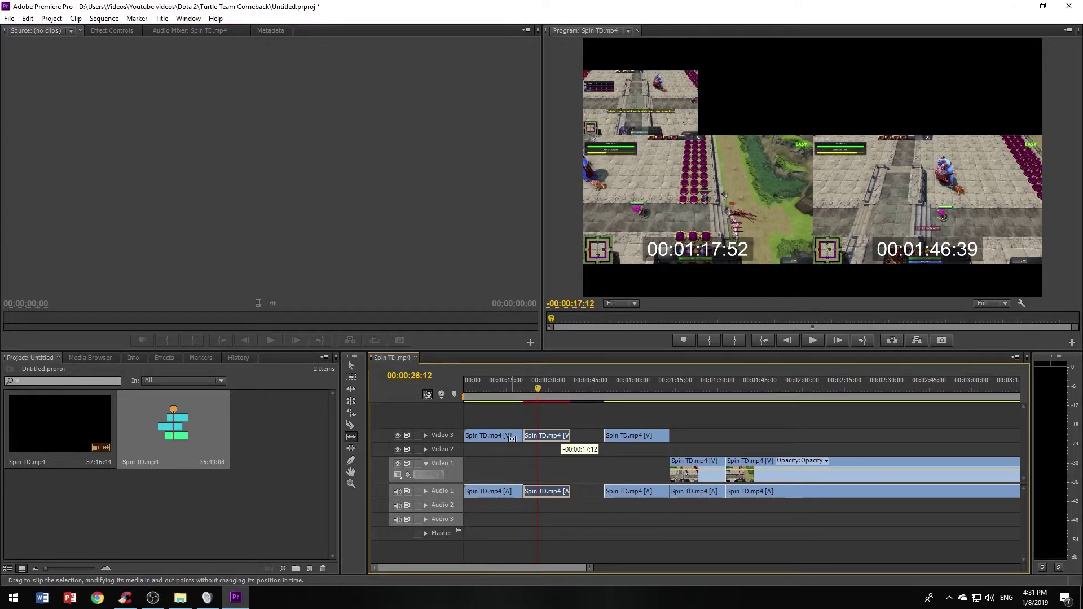
pyautogui.moveTo(511, 439); pyautogui.dragTo(511, 438)
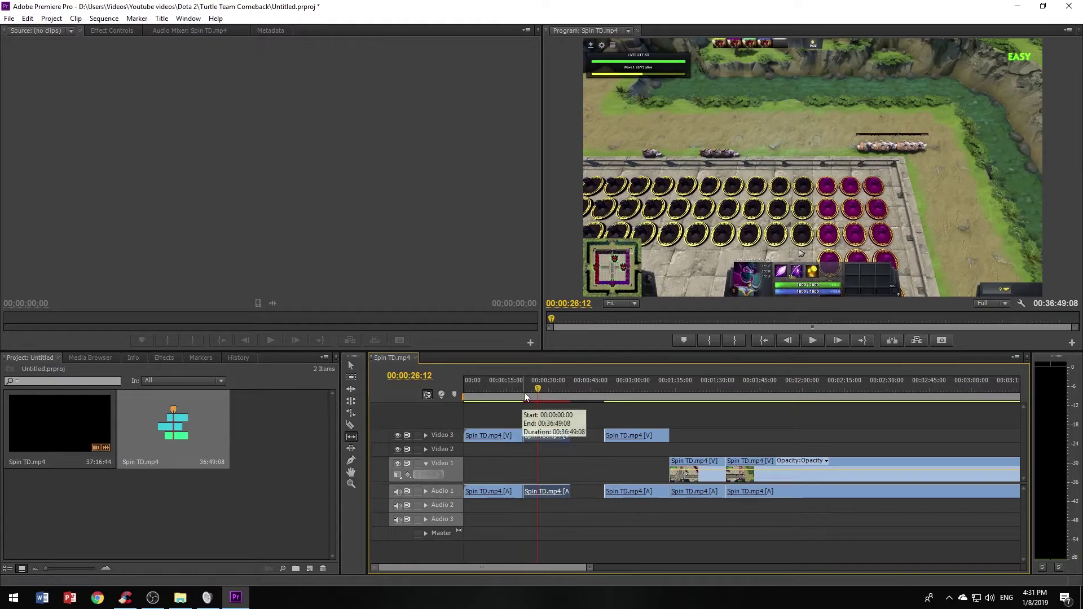
pyautogui.click(523, 391)
pyautogui.moveTo(524, 392); pyautogui.dragTo(521, 391)
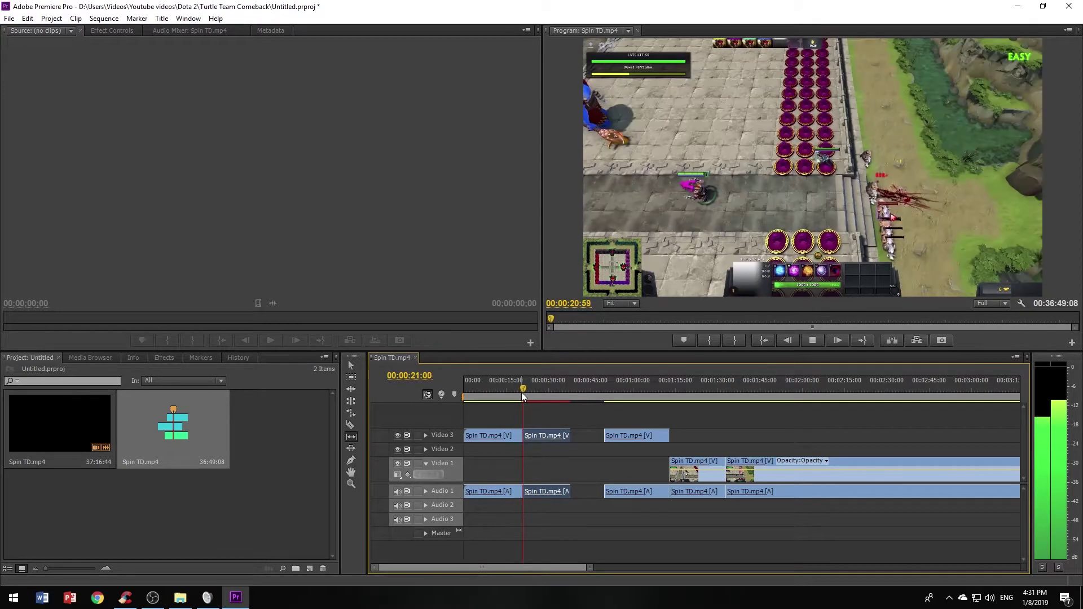
# Stop playback and move the third Video 3 clip straight down to Video 1, keeping its timing
pyautogui.press('space')
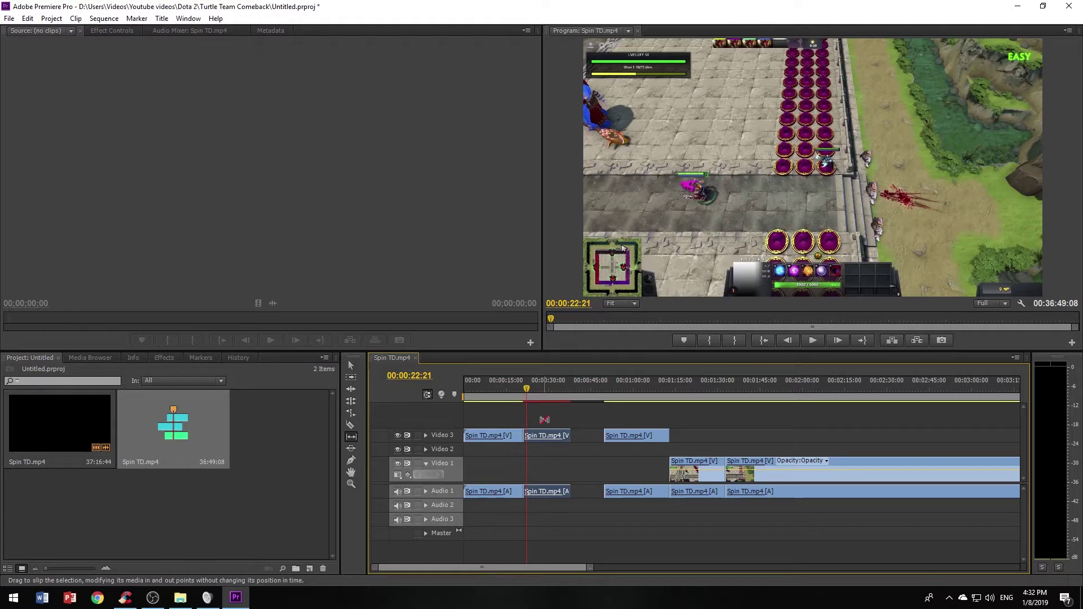
pyautogui.press('u')
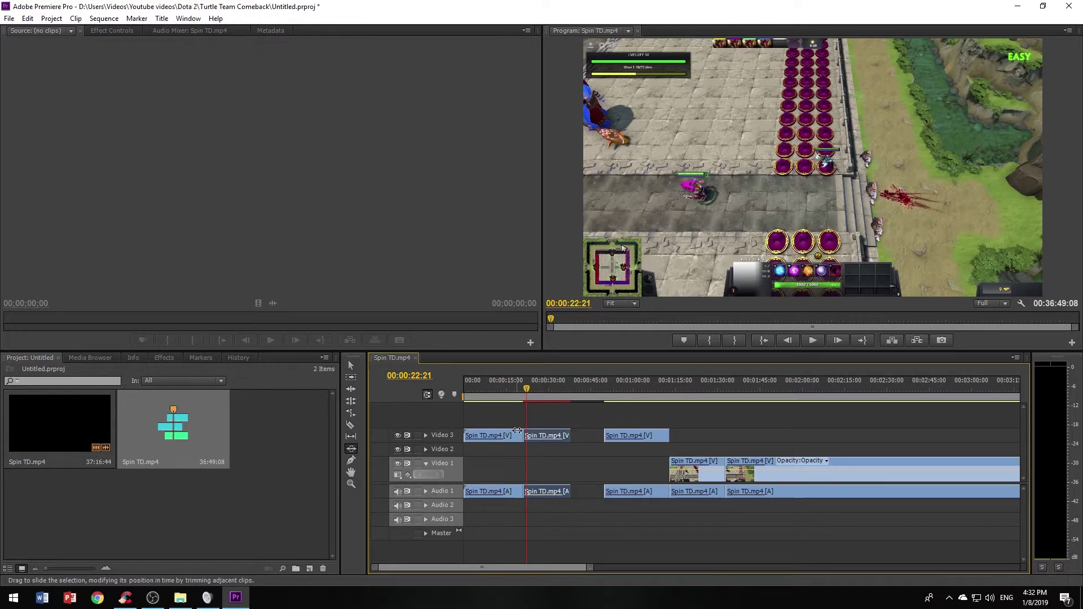
pyautogui.press('v')
pyautogui.moveTo(619, 435); pyautogui.dragTo(619, 463)
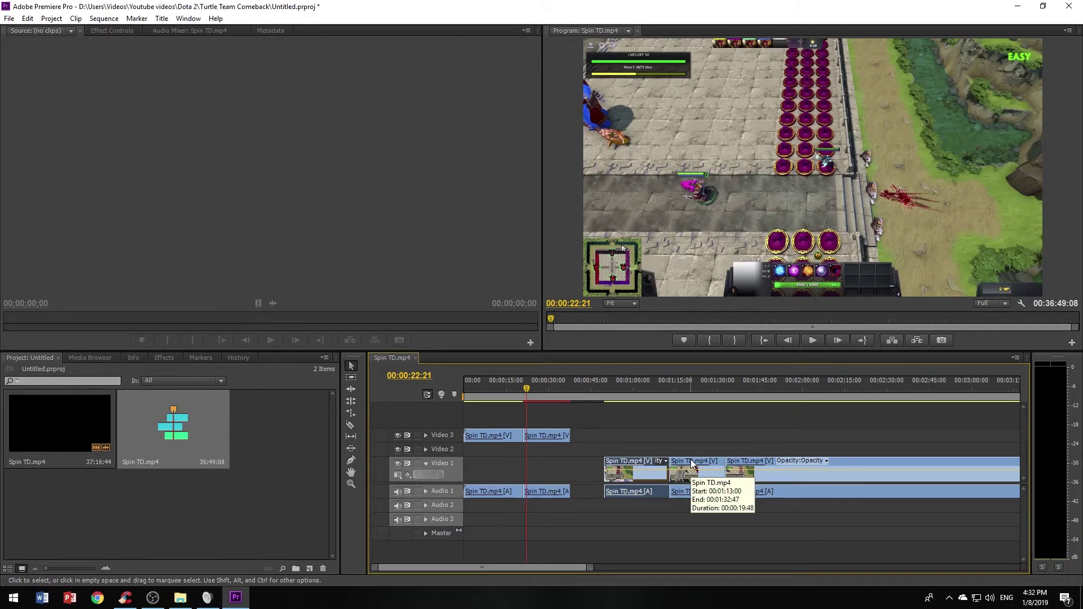
# Slide the short Video 1 clip starting at 00:01:13:00 so that it starts at about 00:02:05:00
pyautogui.press('u')
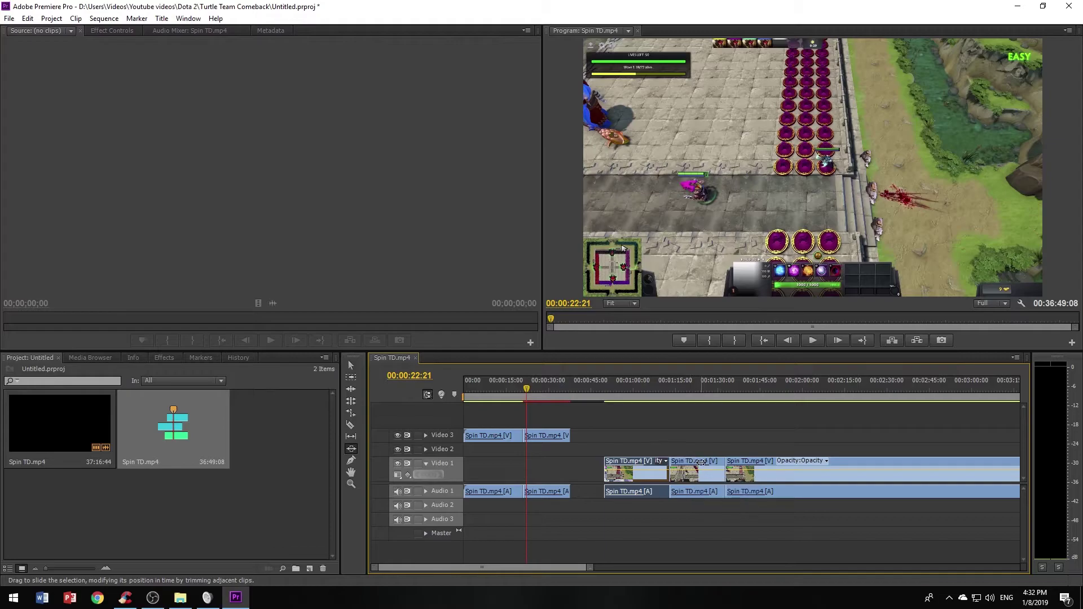
pyautogui.click(699, 462)
pyautogui.moveTo(700, 462); pyautogui.dragTo(837, 463)
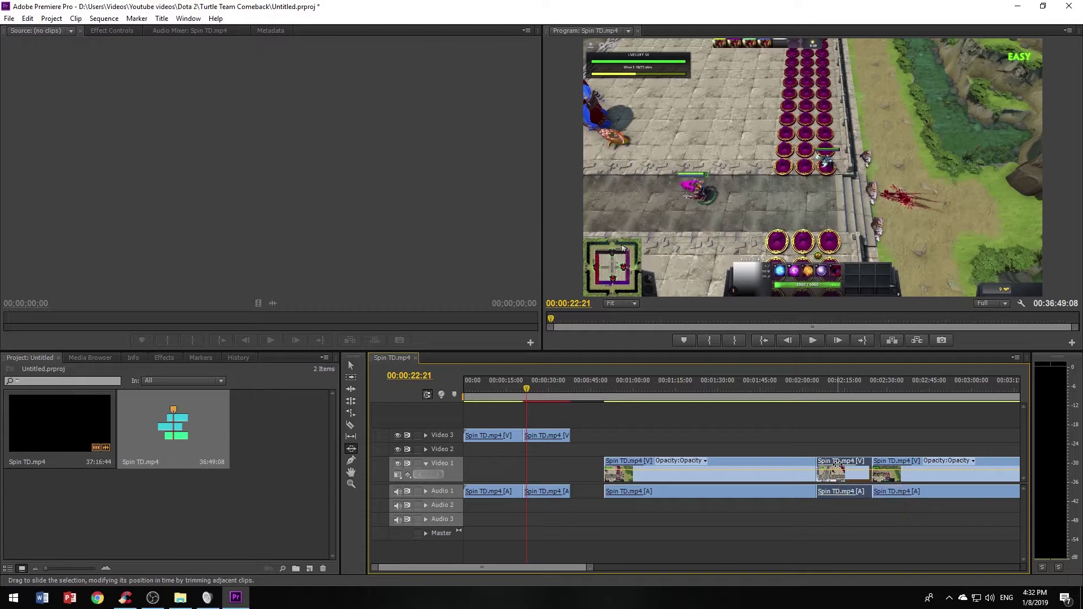
# Expand Audio 1 and add volume keyframes with the Pen tool to the audio under the first Video 1 clip, raising one at 00:01:28:48 to 6.02 dB
pyautogui.press('p')
pyautogui.click(425, 492)
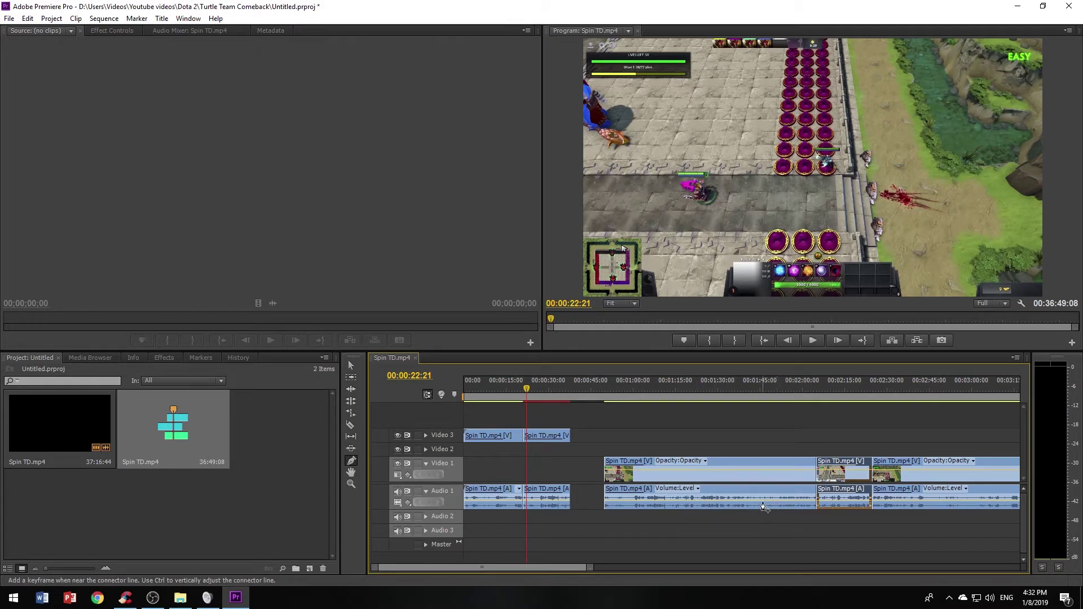
pyautogui.click(702, 502)
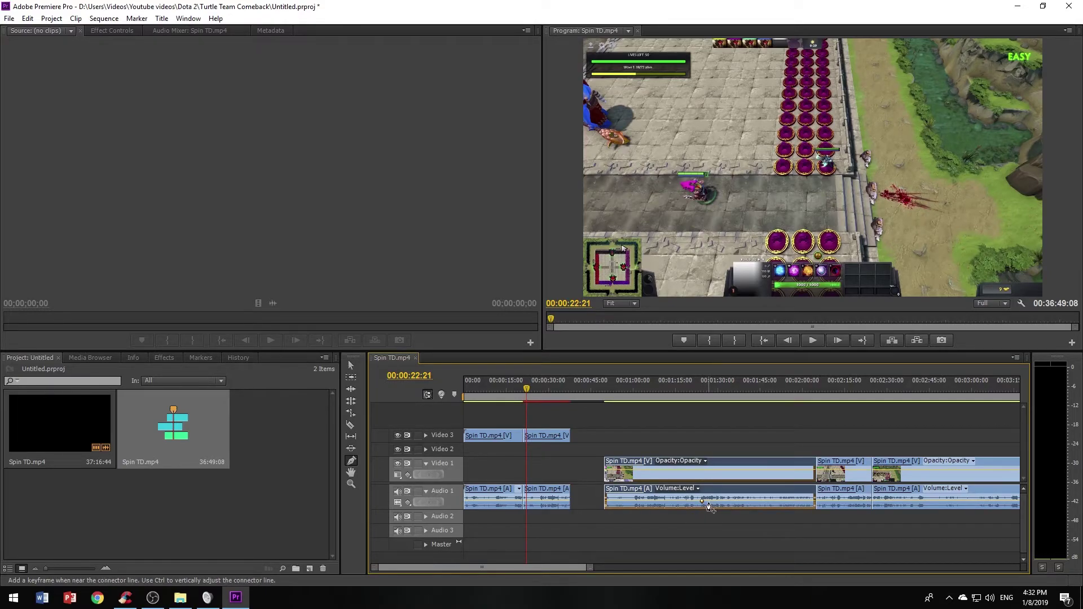
pyautogui.click(708, 502)
pyautogui.moveTo(709, 503); pyautogui.dragTo(714, 498)
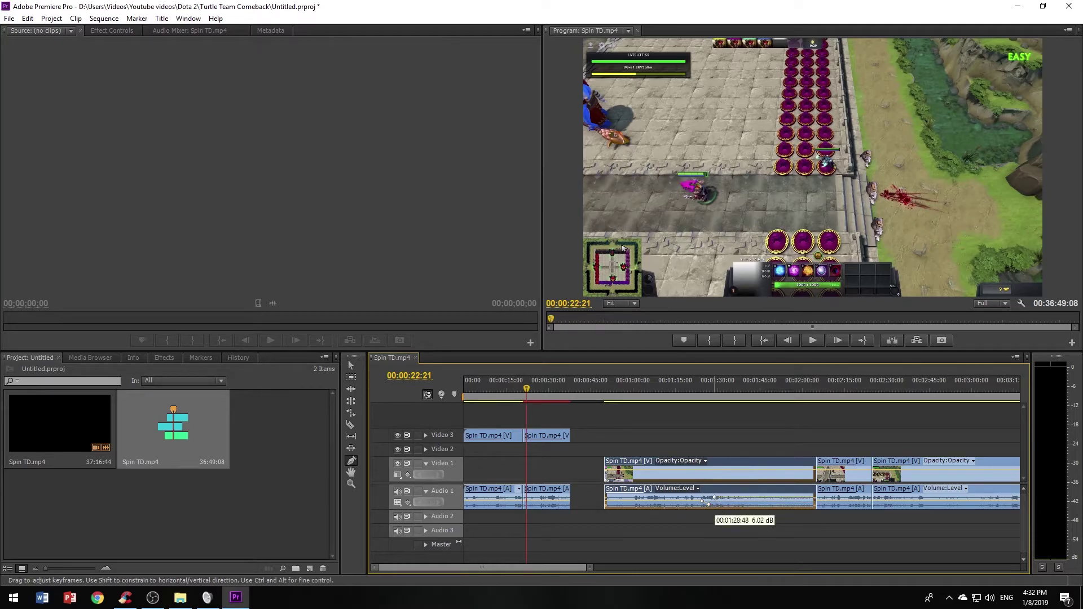
# Play the sequence through the new volume keyframes to about 00:01:30
pyautogui.moveTo(686, 385); pyautogui.dragTo(701, 389)
pyautogui.press('space')
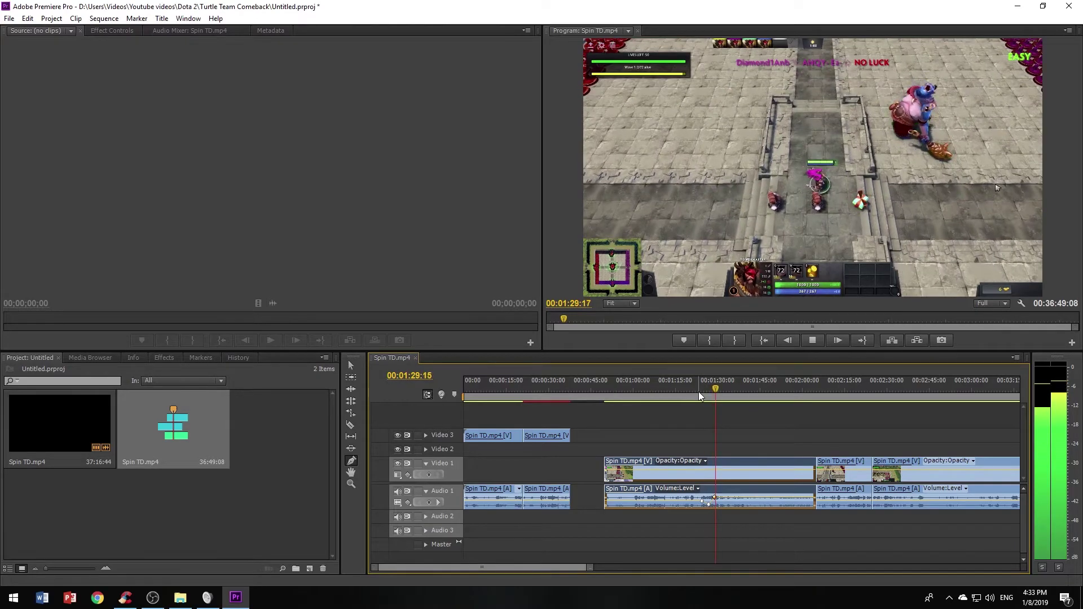
pyautogui.press('space')
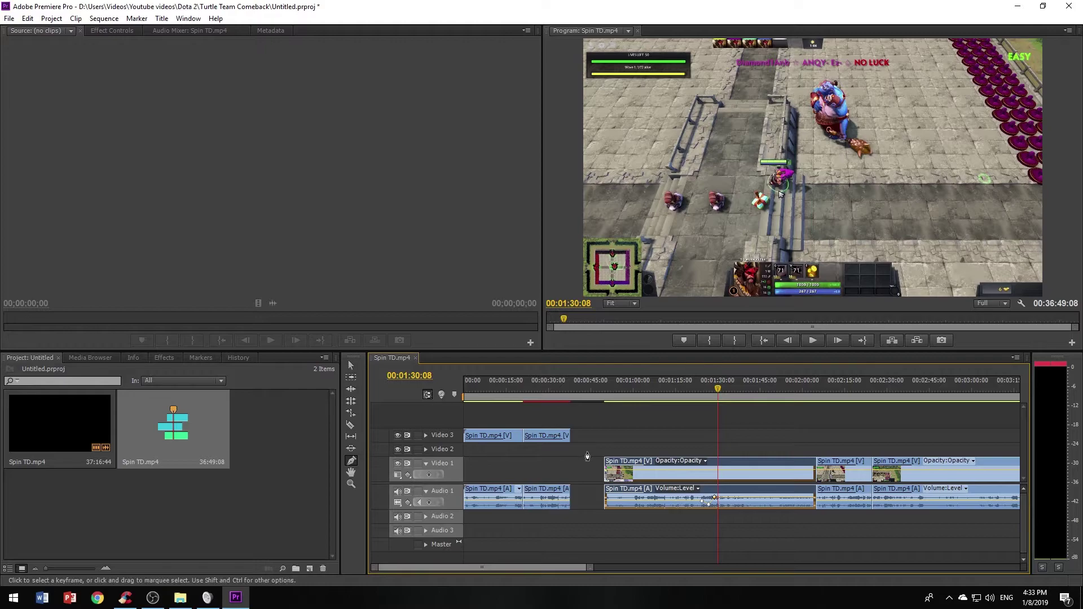
# Browse the timeline with the Hand tool to the later part of the sequence and return to its beginning
pyautogui.press('h')
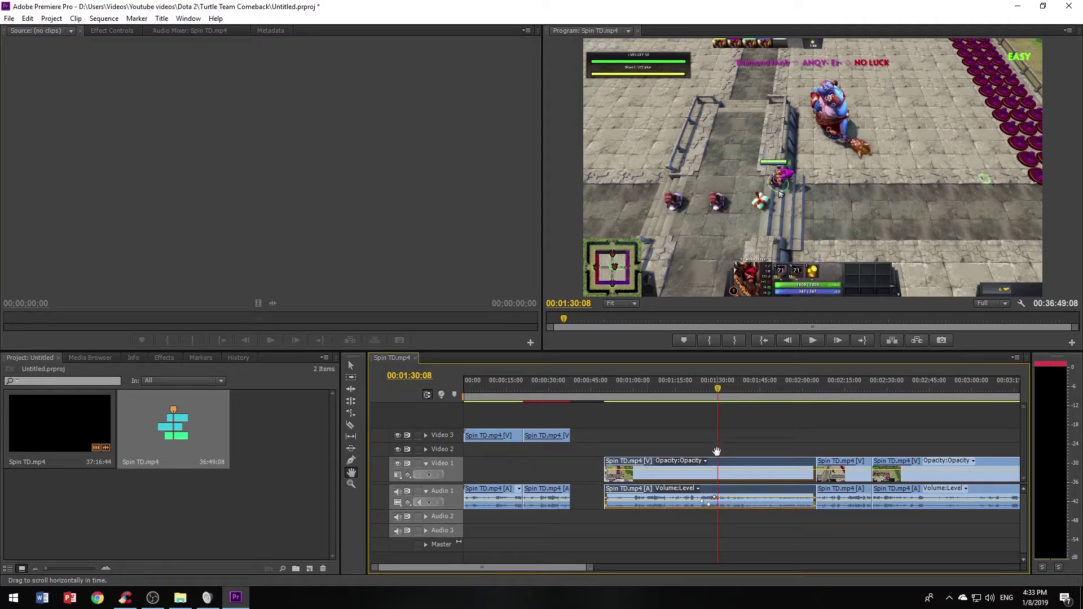
pyautogui.scroll(-10, 685, 469)
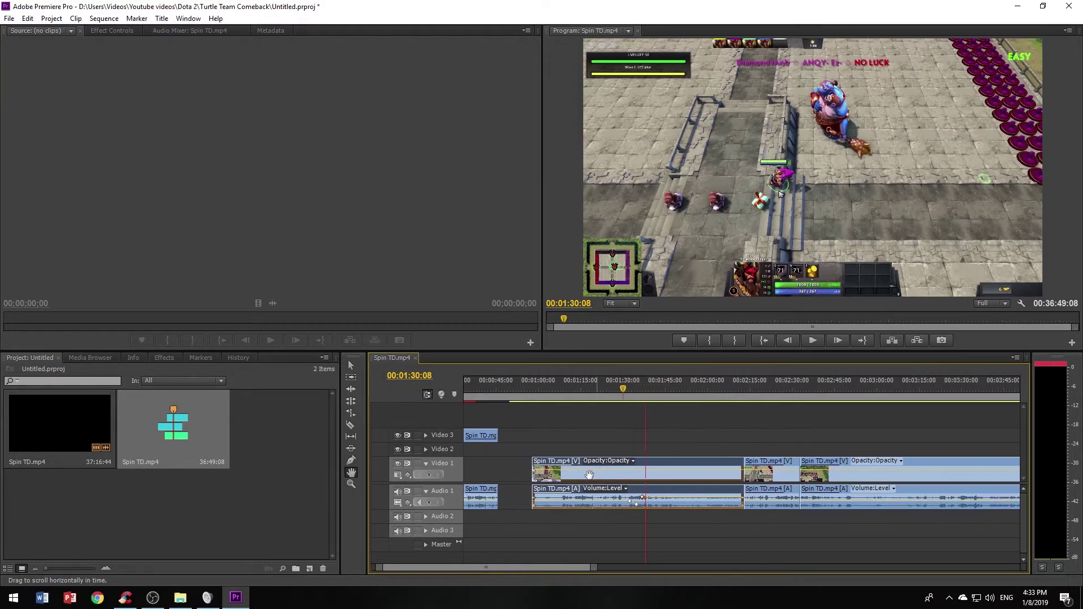
pyautogui.scroll(10, 643, 483)
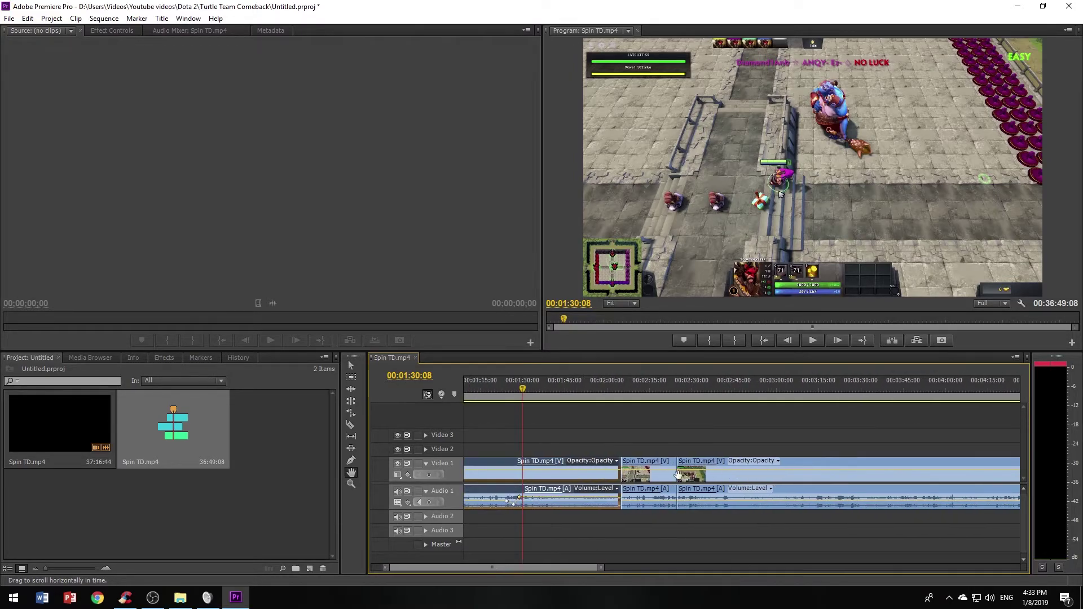
pyautogui.scroll(-20, 668, 472)
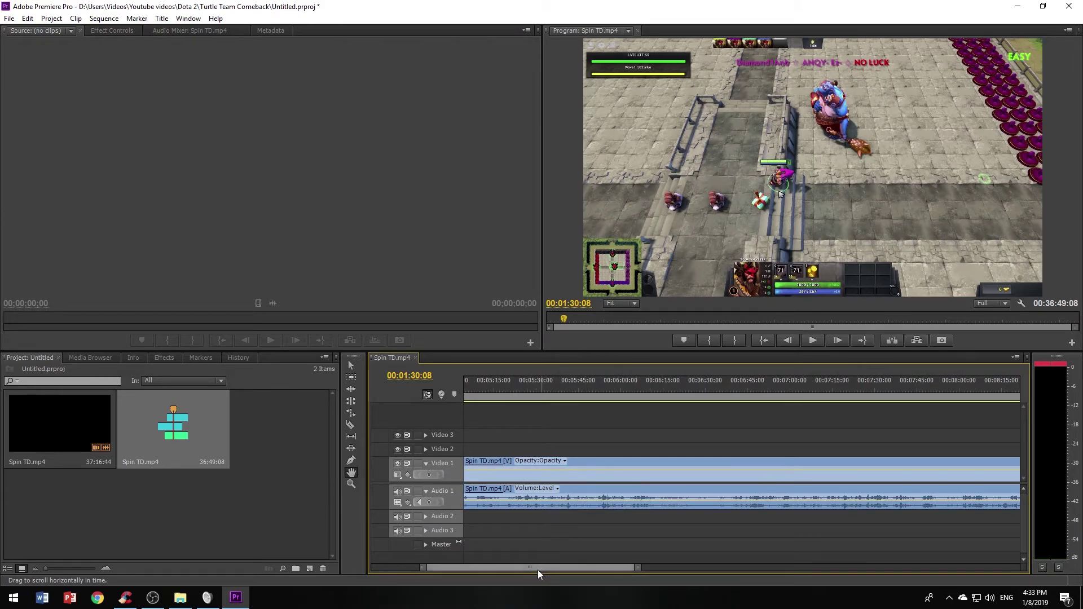
pyautogui.moveTo(532, 569); pyautogui.dragTo(457, 560)
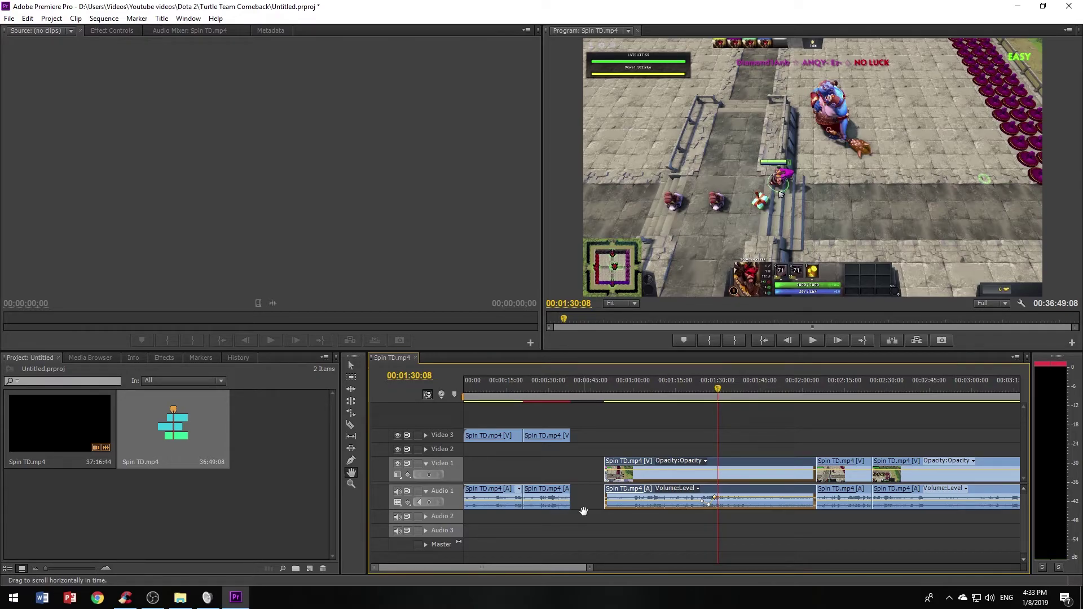
# Zoom in on the second Video 3 clip, and magnify the timeline to frame level around 00:01:30
pyautogui.press('z')
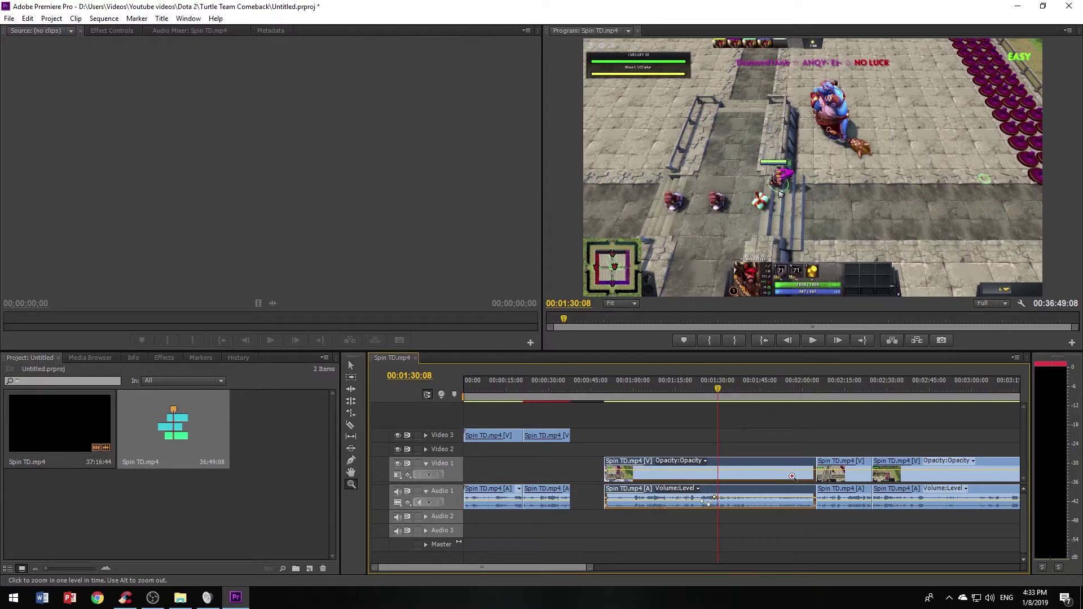
pyautogui.click(542, 464)
pyautogui.click(646, 479)
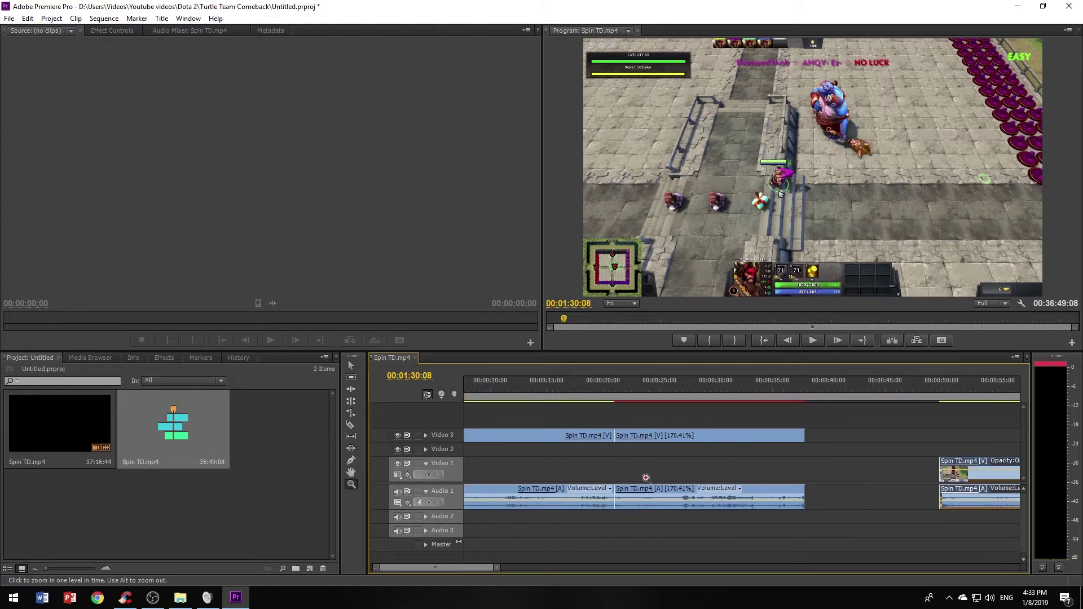
pyautogui.click(727, 475)
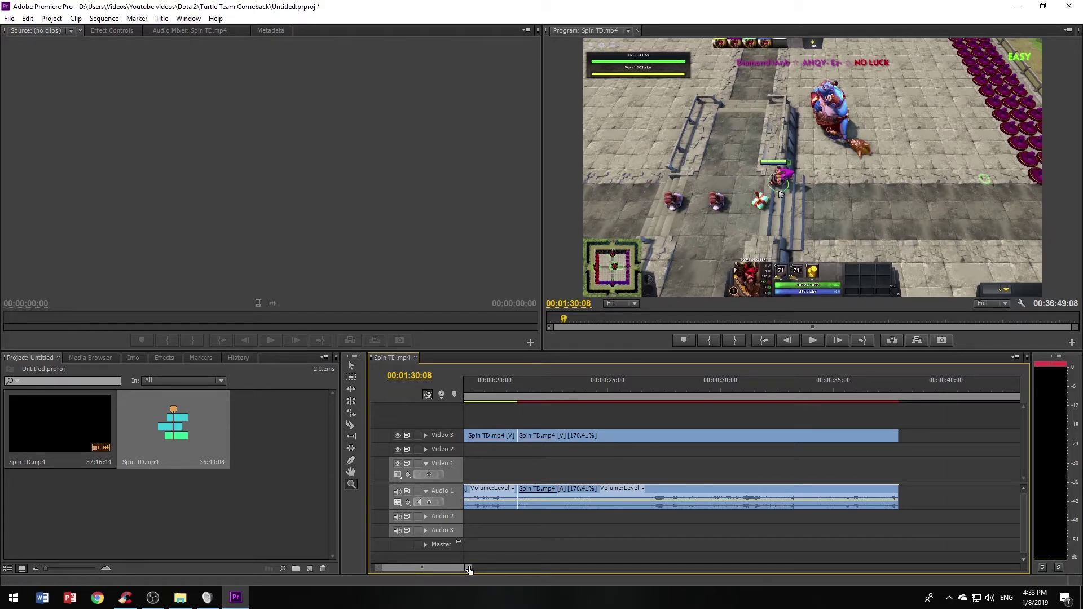
pyautogui.moveTo(469, 570); pyautogui.dragTo(426, 571)
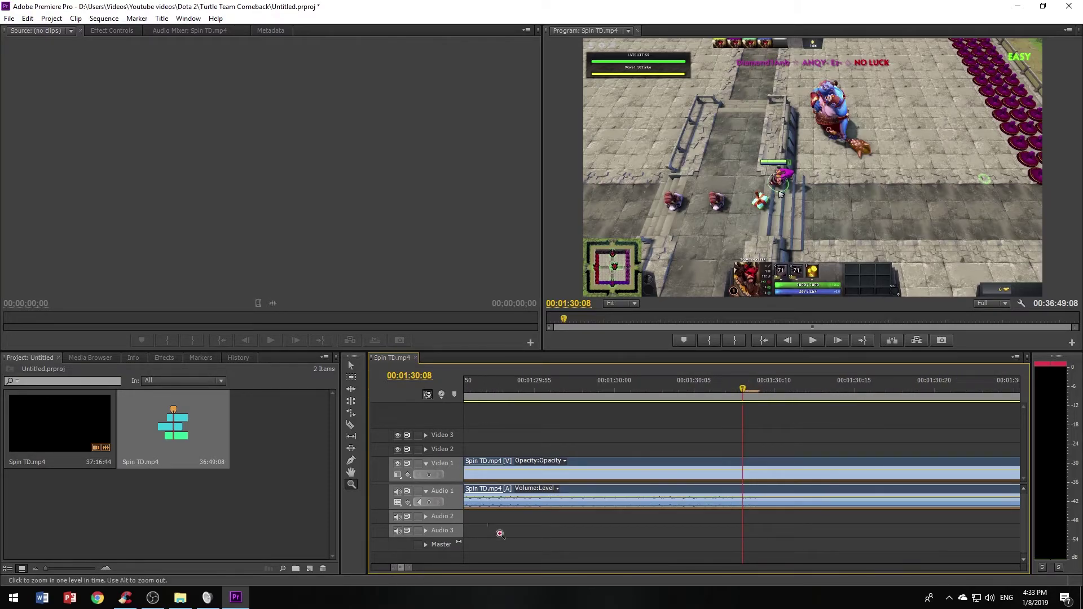
# Step the playhead frame by frame back to 00:01:30:04 and forward to 00:01:30:12
pyautogui.press('Left')
pyautogui.press('Left')
pyautogui.press('Left')
pyautogui.press('Left')
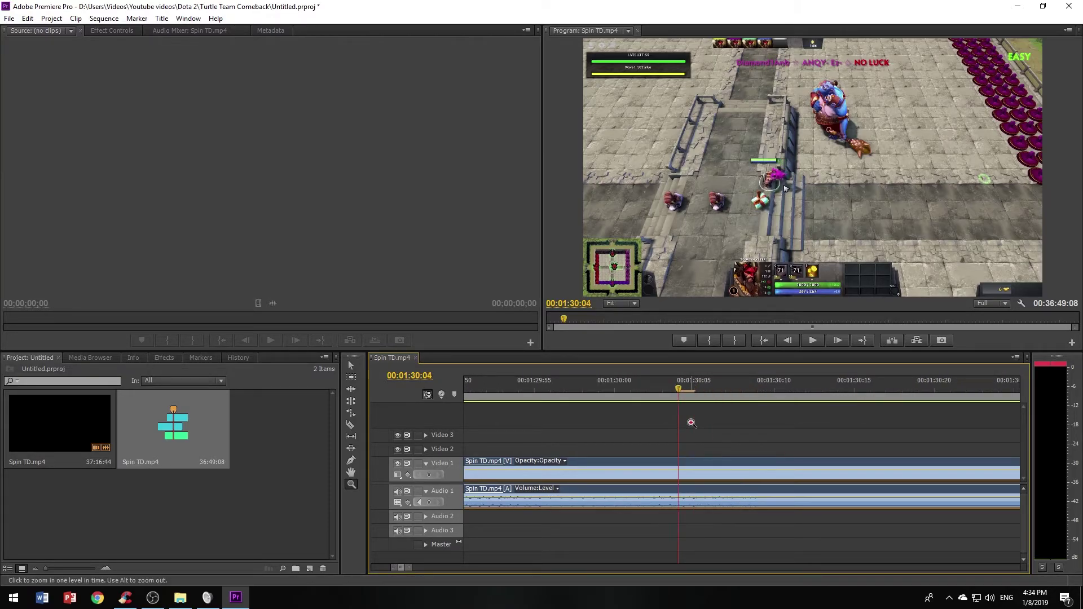
pyautogui.press('Right')
pyautogui.press('Right')
pyautogui.press('Right')
pyautogui.press('Right')
pyautogui.press('Right')
pyautogui.press('Right')
pyautogui.press('Right')
pyautogui.press('Right')
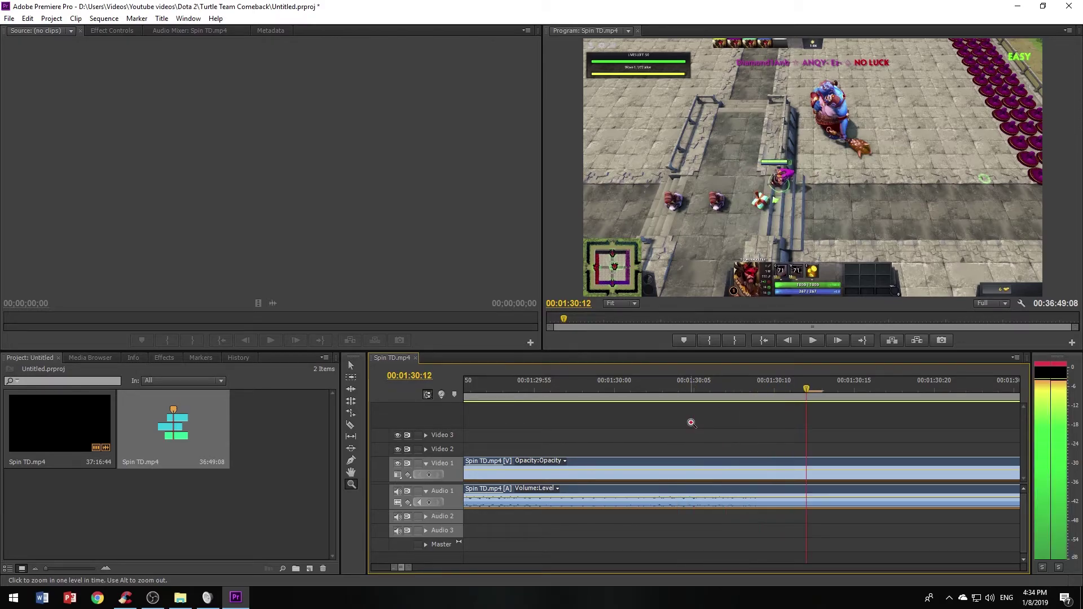
# Show the whole sequence, hide the Video 1 track, and preview the Video 3 footage at 00:00:25:06
pyautogui.moveTo(409, 568); pyautogui.dragTo(959, 577)
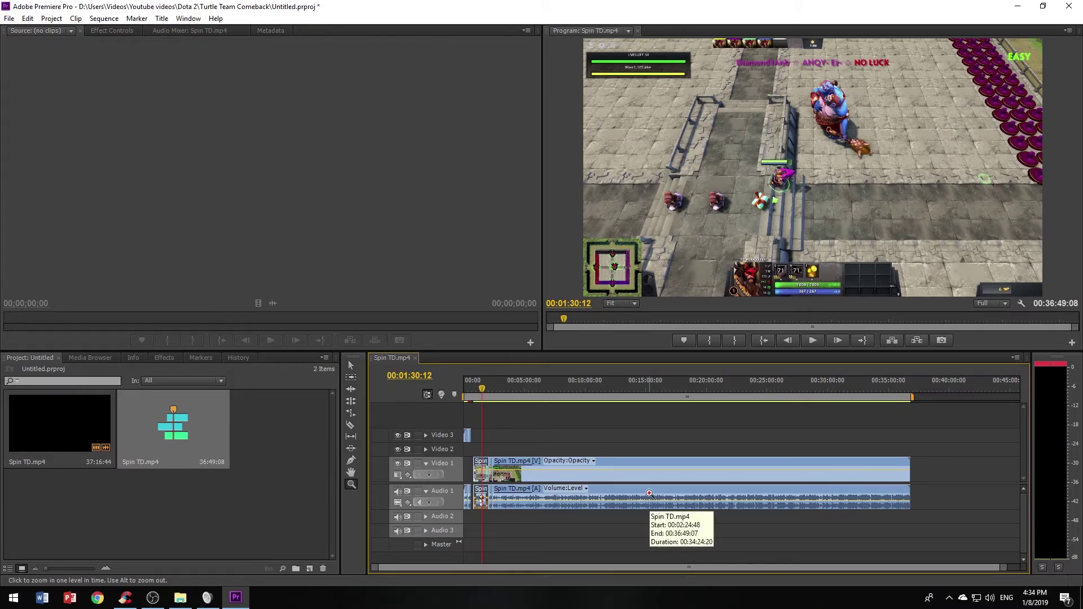
pyautogui.press('v')
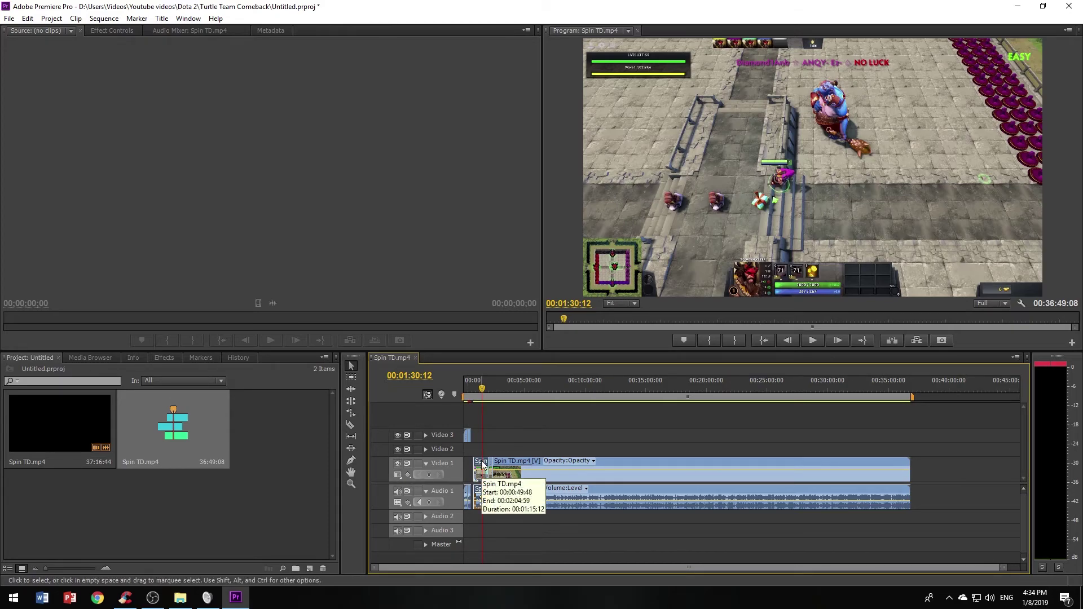
pyautogui.click(397, 463)
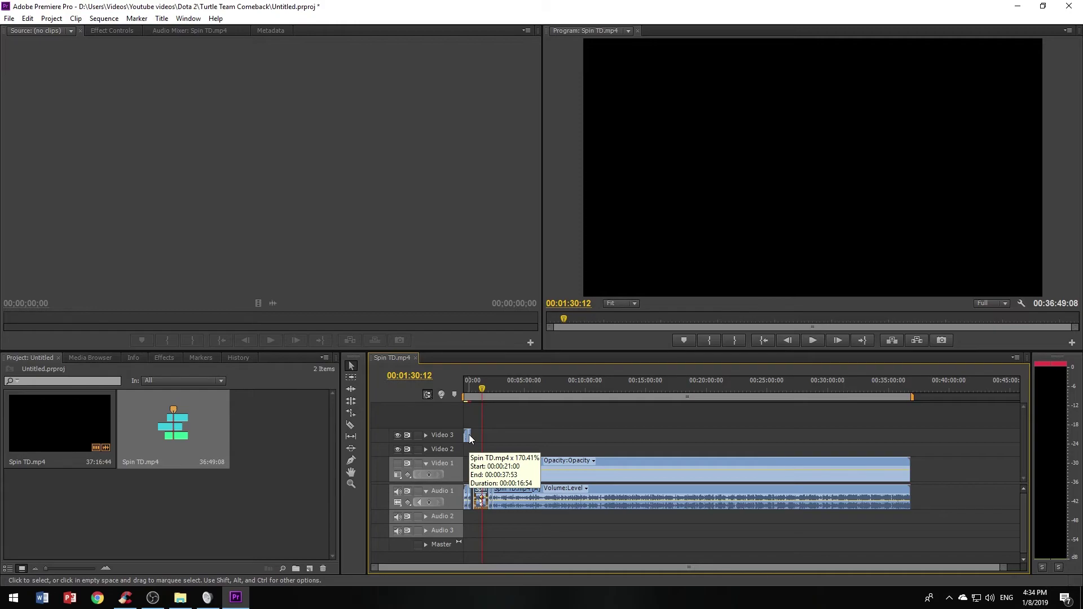
pyautogui.click(469, 384)
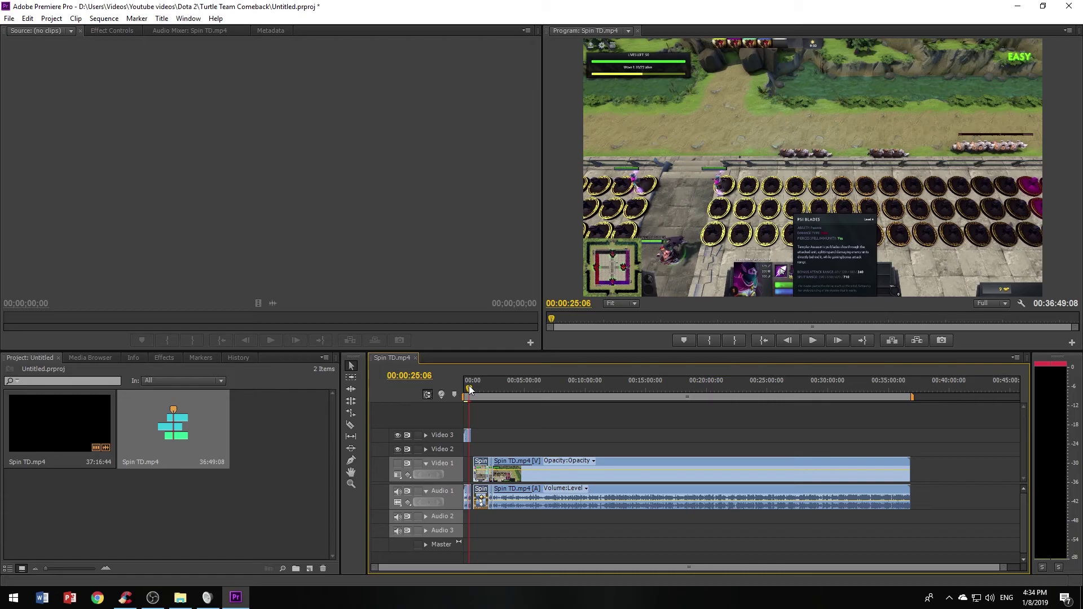
# Mute Audio 1 and play the sequence from 00:01:23:39 to about 00:01:30
pyautogui.click(397, 491)
pyautogui.click(480, 394)
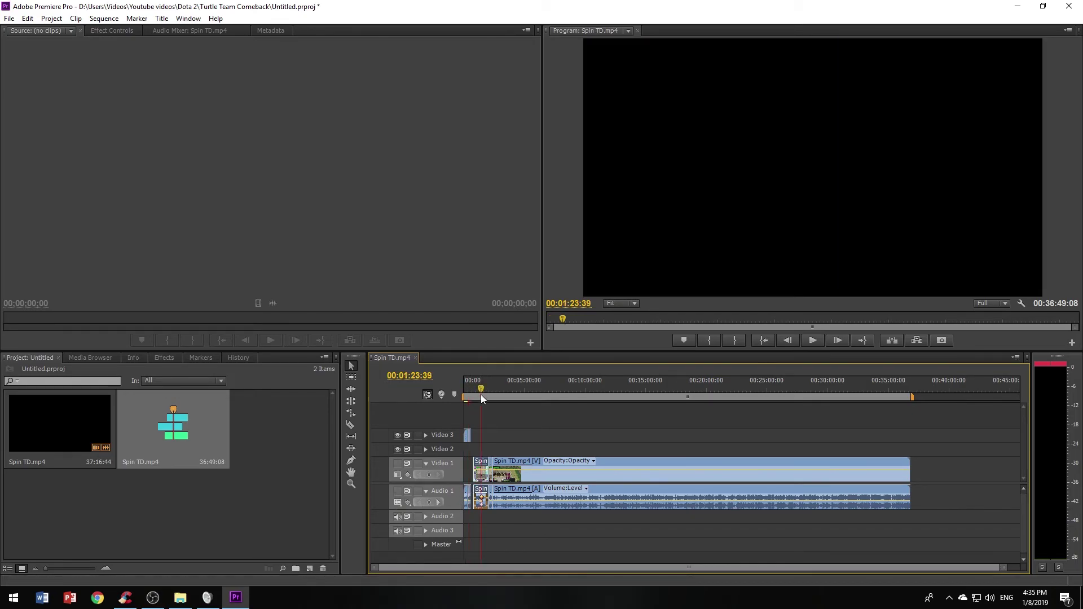
pyautogui.press('space')
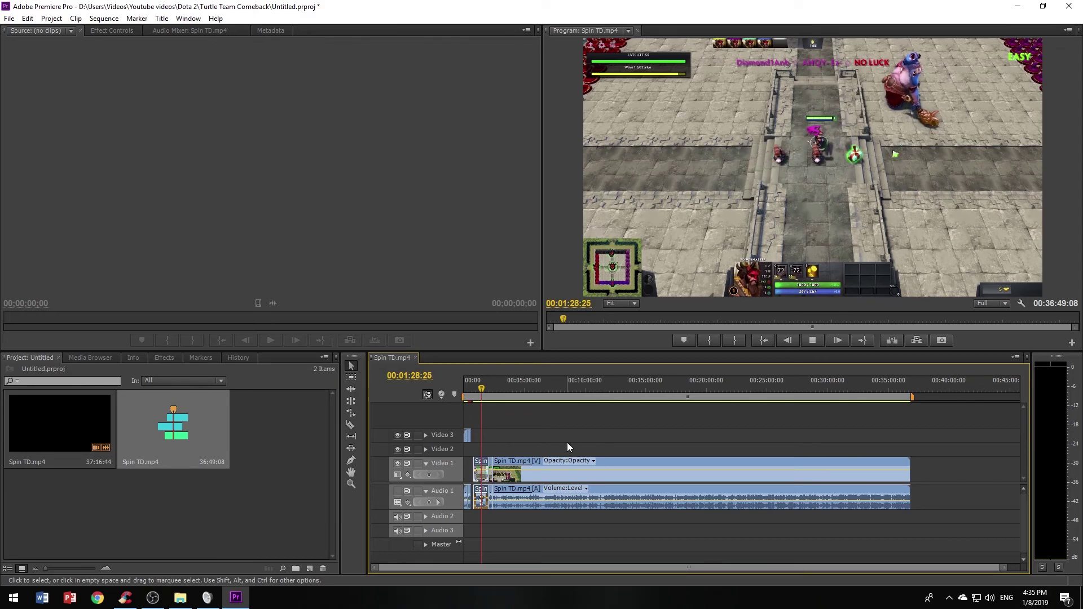
pyautogui.press('space')
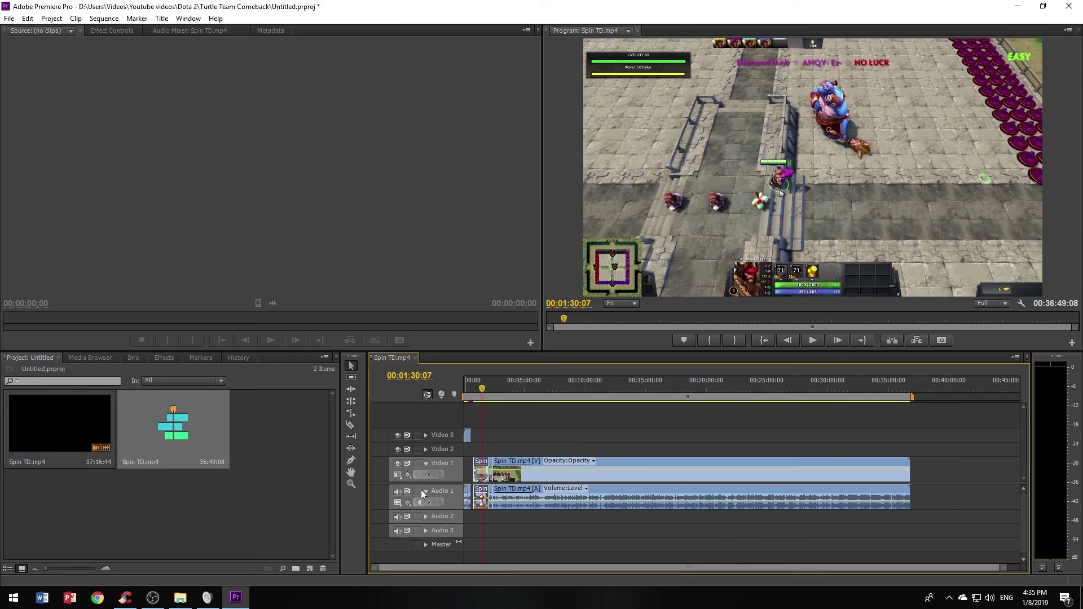
# Unlink the first Video 1 clip from its audio and delete the audio part from Audio 1
pyautogui.rightClick(480, 483)
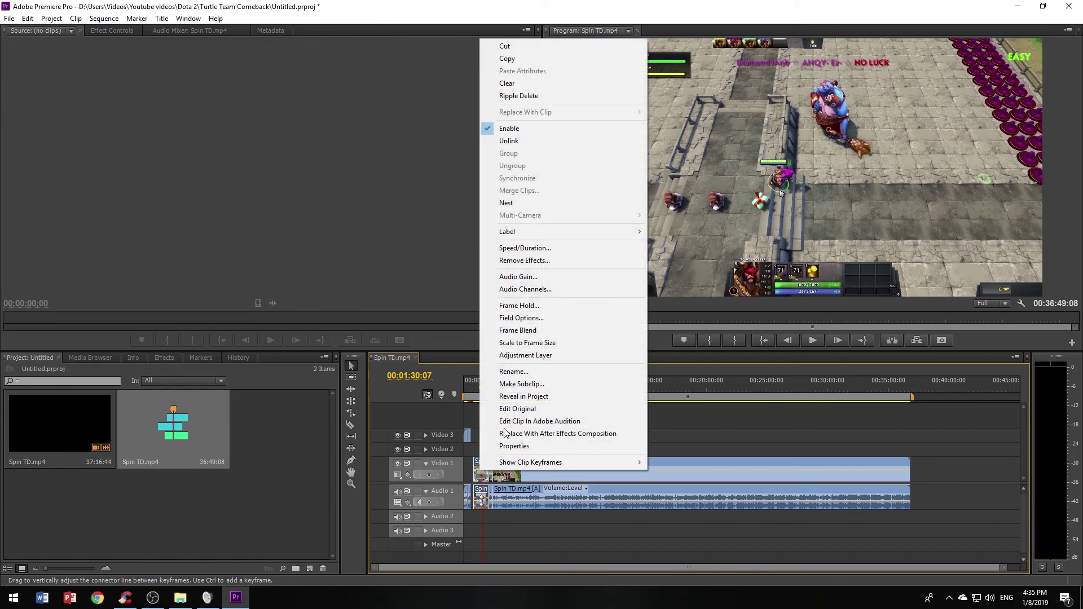
pyautogui.click(519, 145)
pyautogui.click(480, 495)
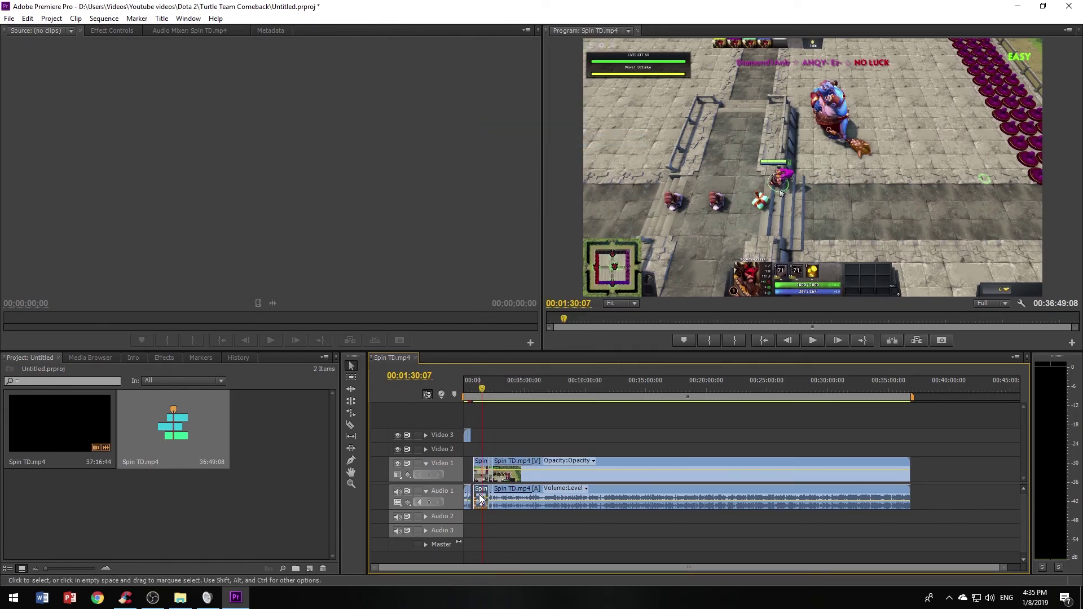
pyautogui.press('Delete')
# Play the first Video 1 clip without its audio from 00:01:30:07 to about 00:01:34
pyautogui.press('space')
pyautogui.moveTo(1002, 568); pyautogui.dragTo(631, 572)
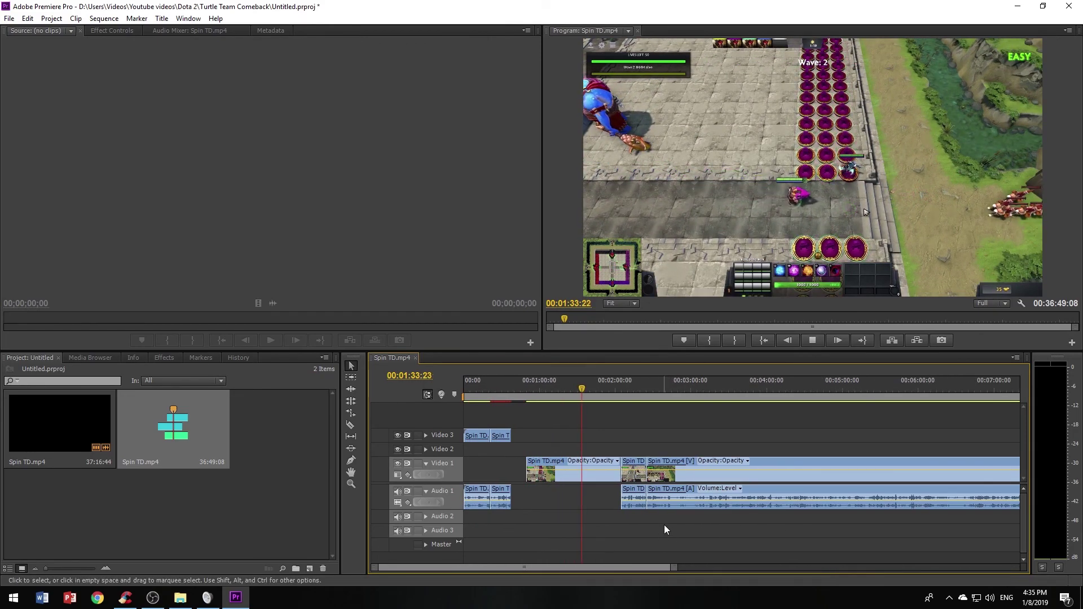
pyautogui.press('space')
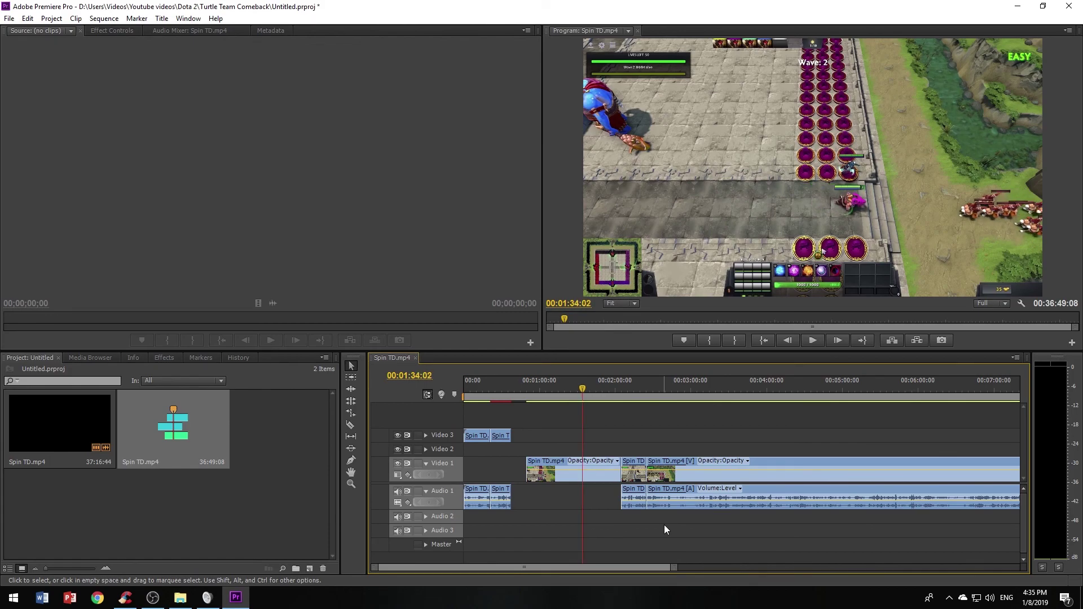